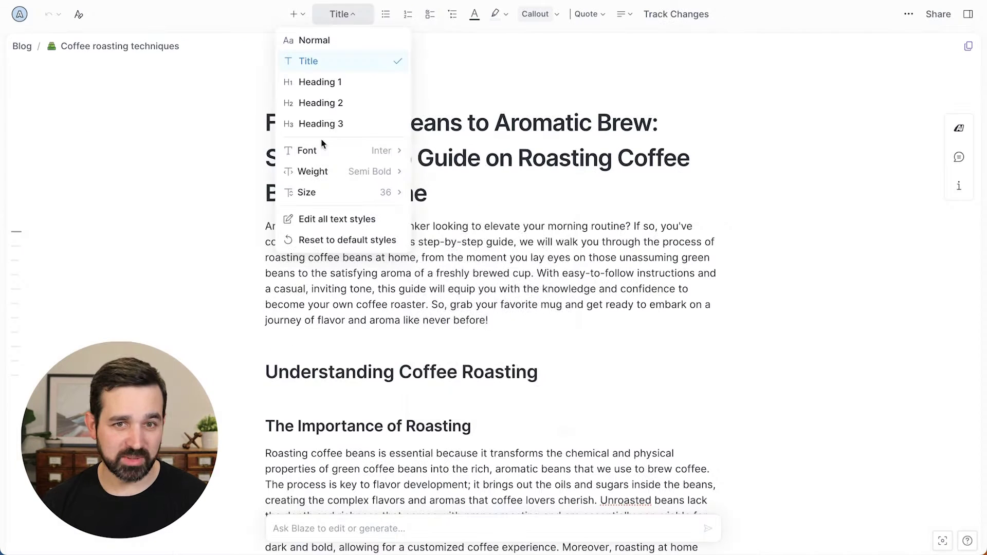
# - Add Facebook post and Instagram post as campaign doc types and schedule Instagram posts on the calendar
pyautogui.moveTo(325, 169)
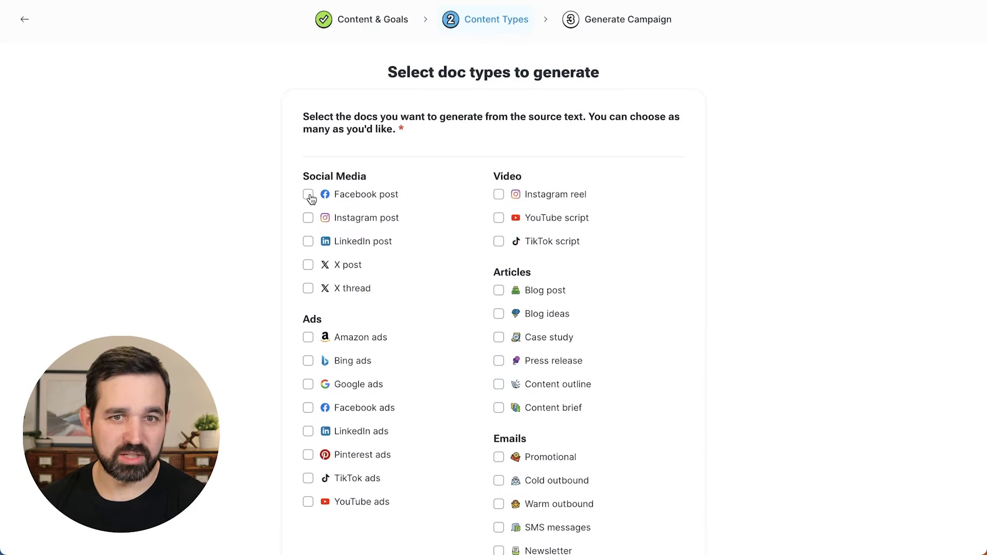
pyautogui.click(309, 196)
pyautogui.click(307, 218)
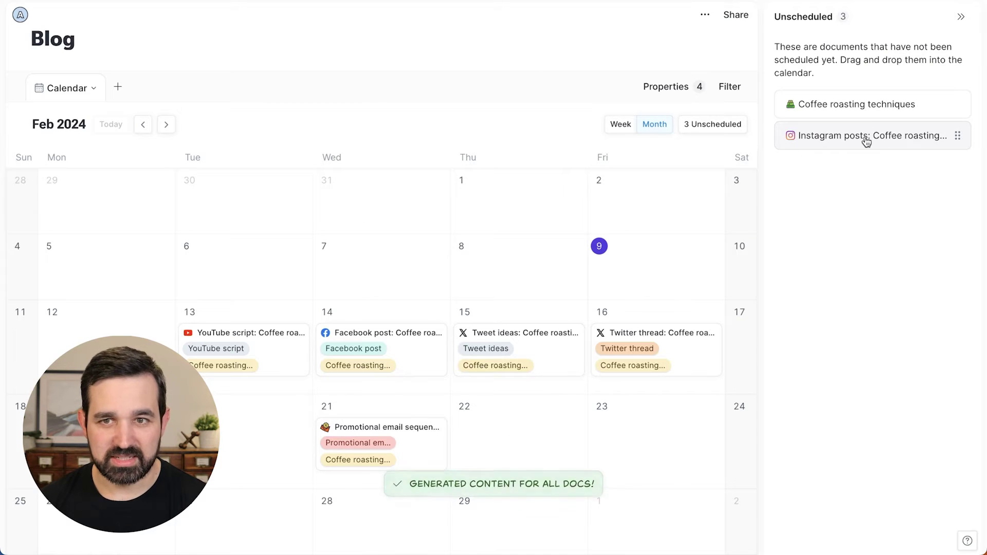
pyautogui.moveTo(802, 138); pyautogui.dragTo(529, 418)
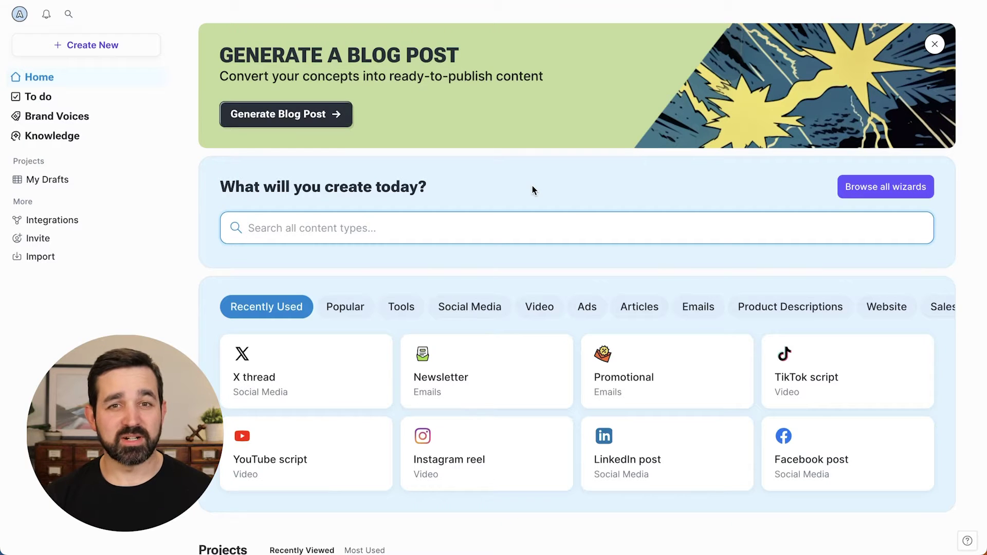
pyautogui.click(45, 116)
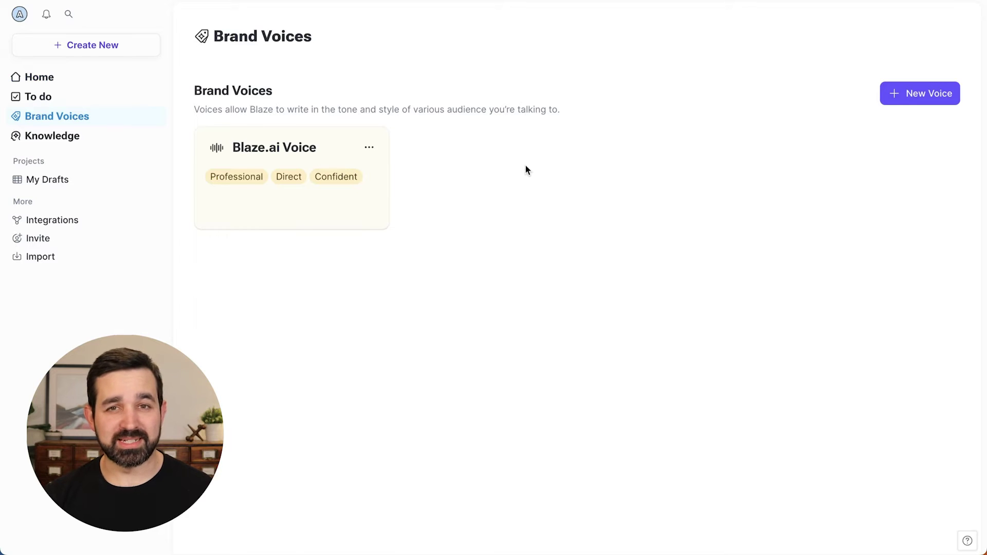
pyautogui.click(923, 98)
pyautogui.click(431, 157)
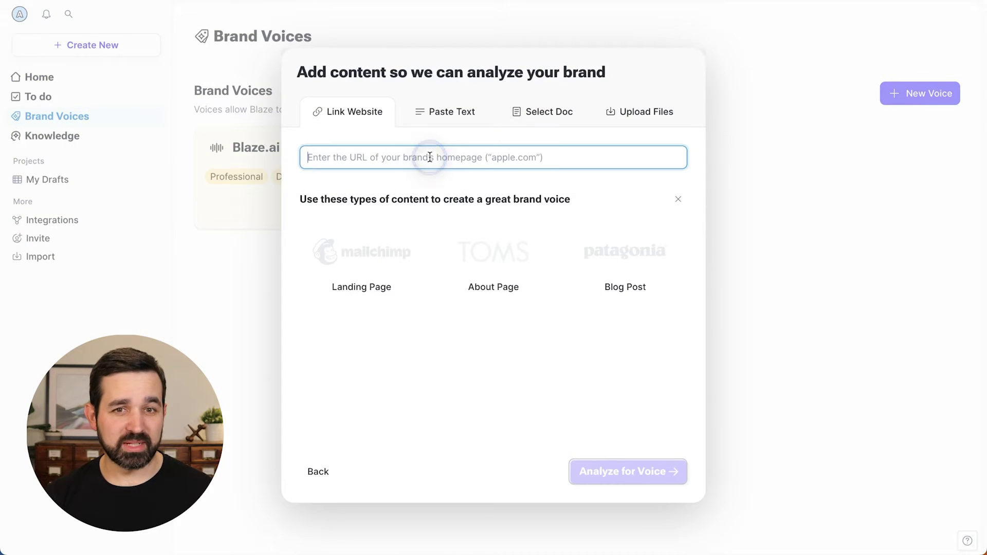
pyautogui.write('https://www.stumptowncoffee.com/')
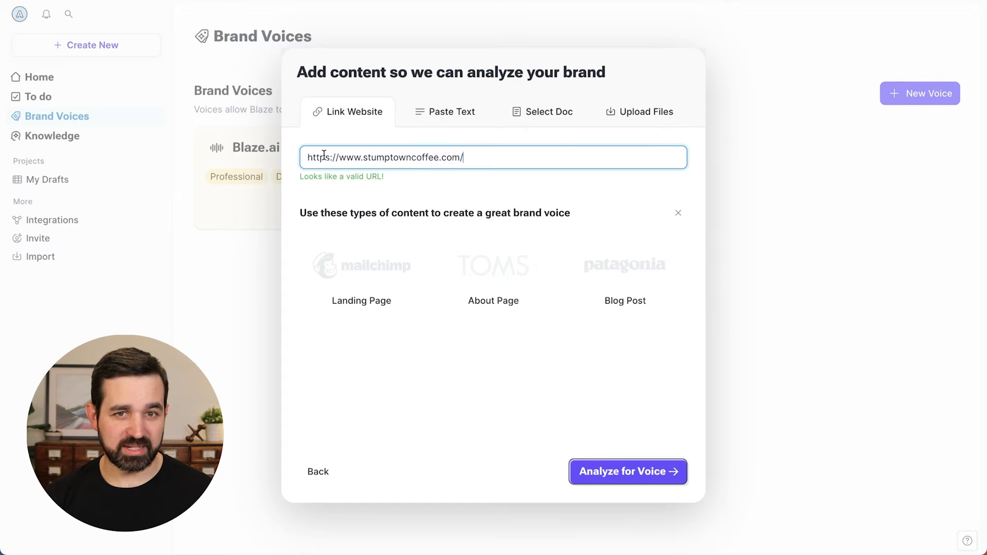
pyautogui.click(640, 472)
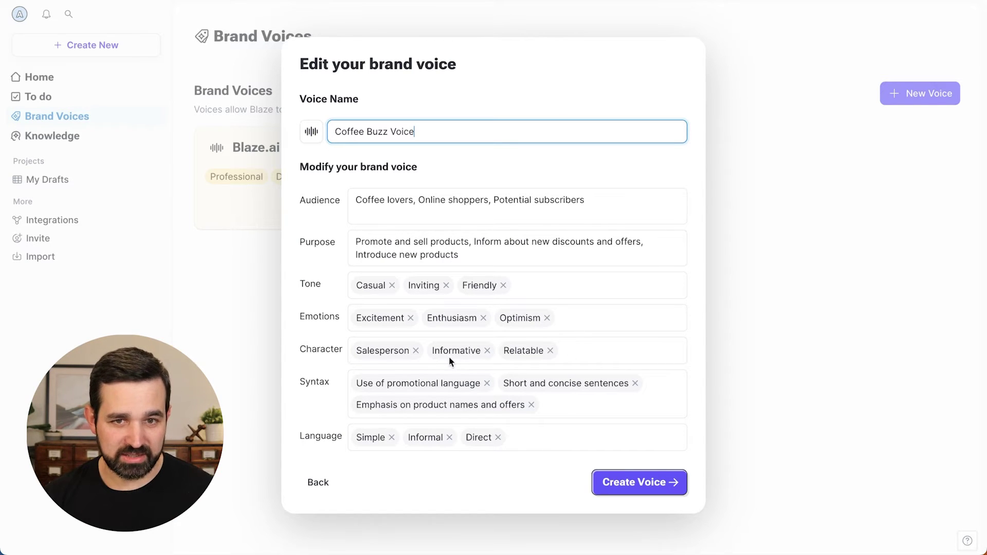
# - Drop Salesperson from the character traits and create the Coffee Buzz Voice
pyautogui.click(415, 351)
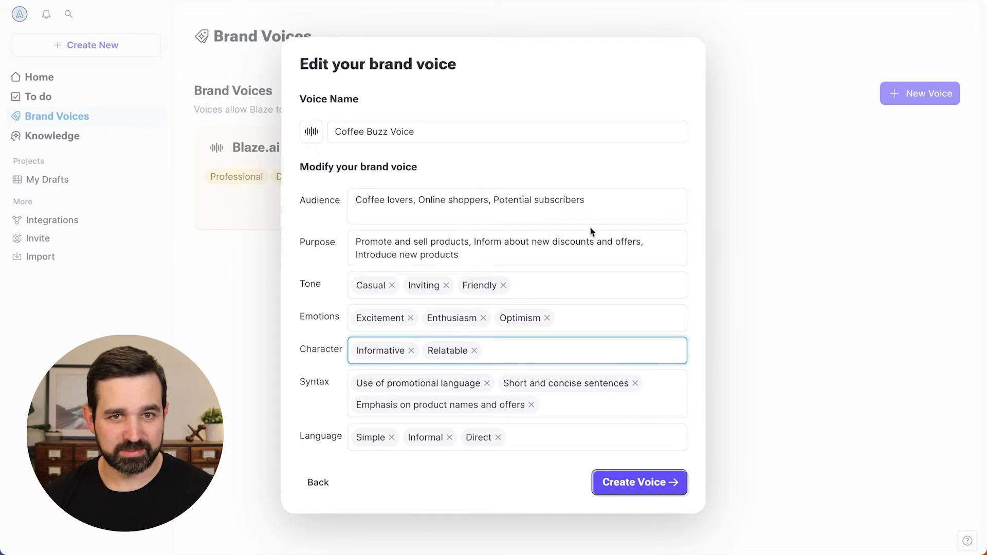
pyautogui.click(648, 482)
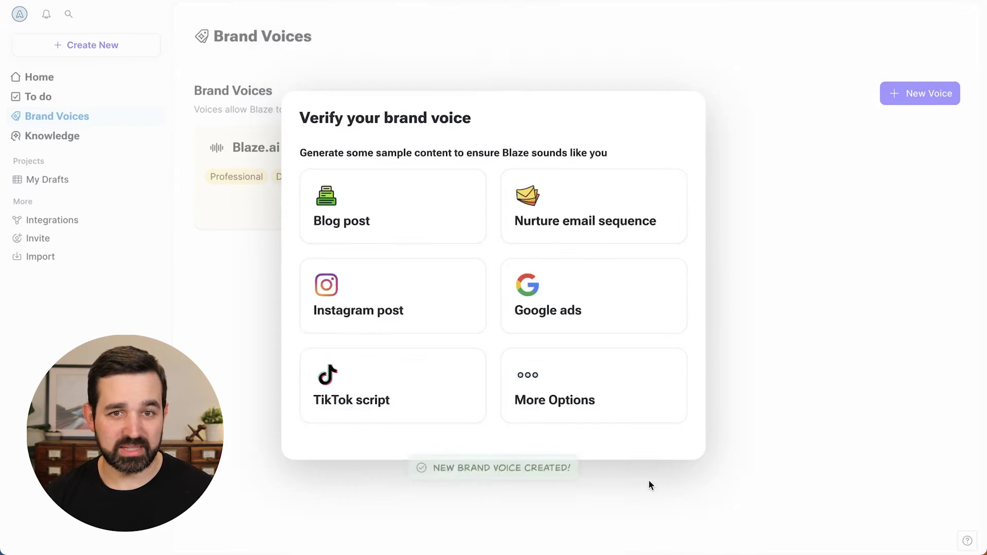
# - Skip sample content, search content types for 'ema', clear the search, and browse all wizards
pyautogui.click(773, 331)
pyautogui.moveTo(506, 218)
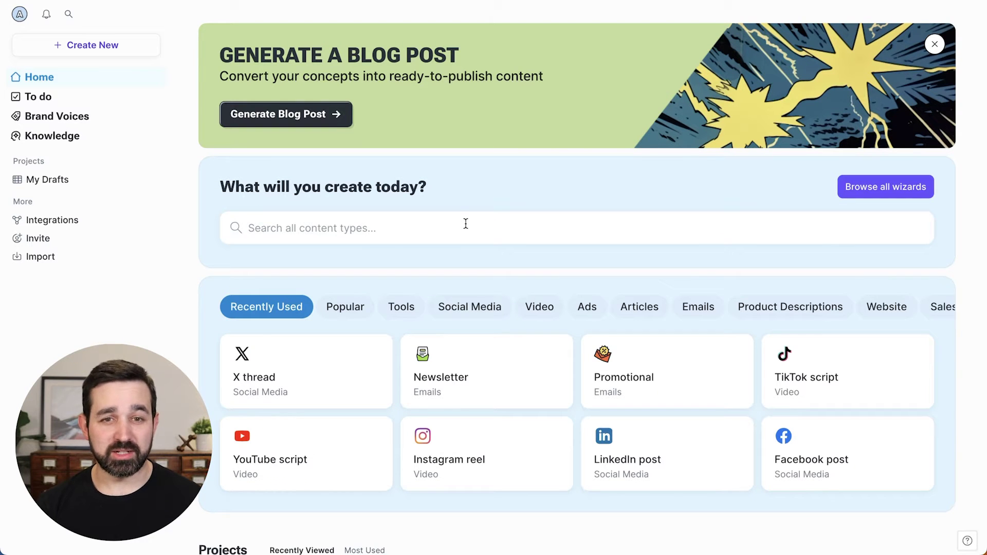
pyautogui.click(465, 226)
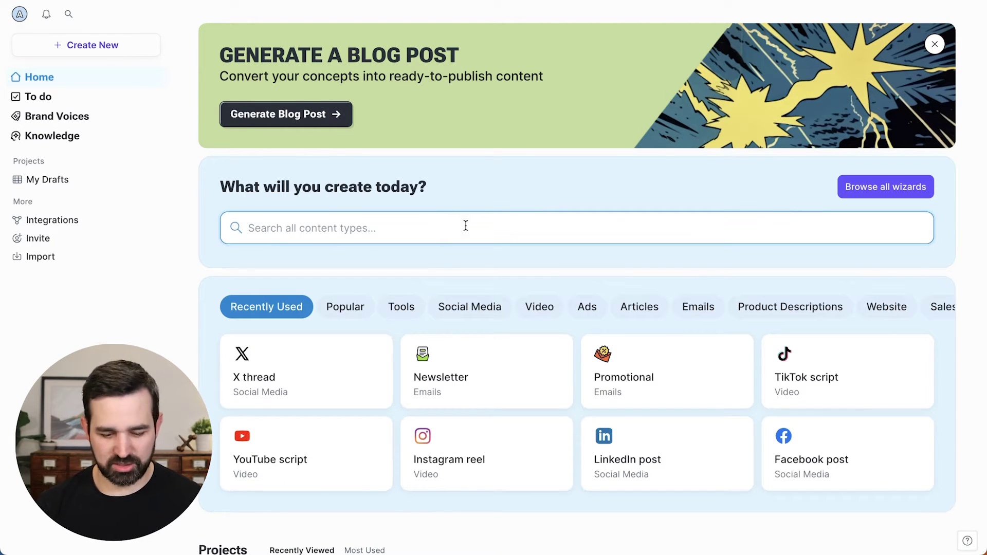
pyautogui.write('email')
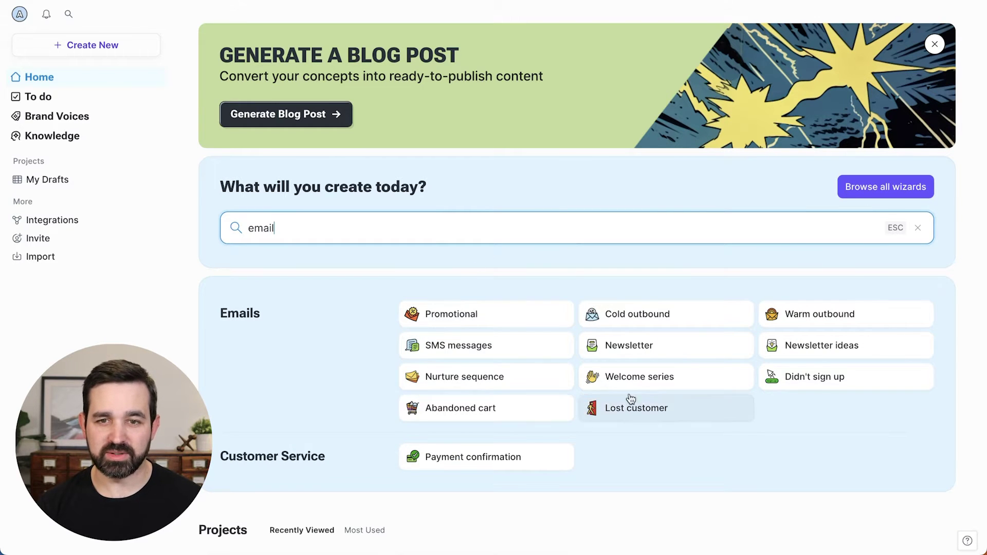
pyautogui.click(925, 234)
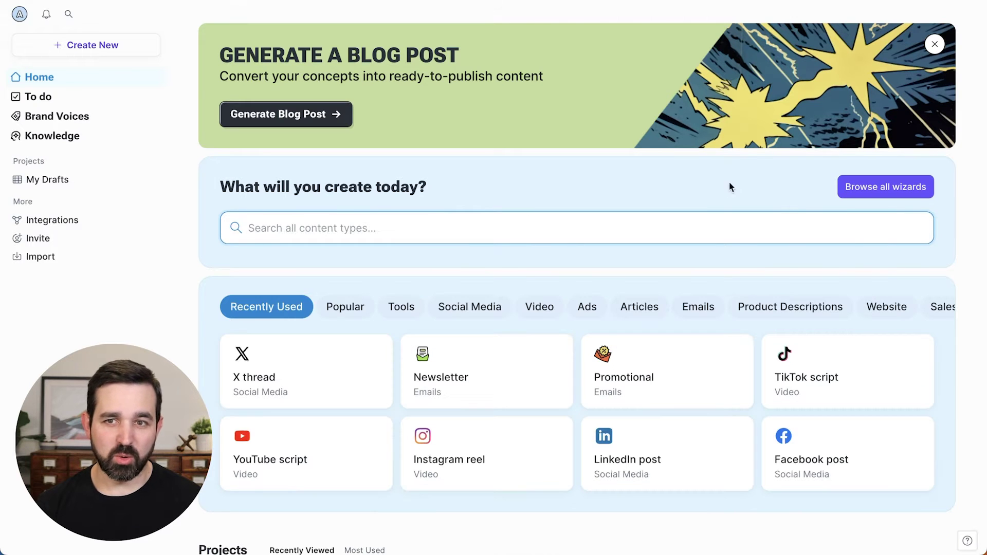
pyautogui.click(854, 190)
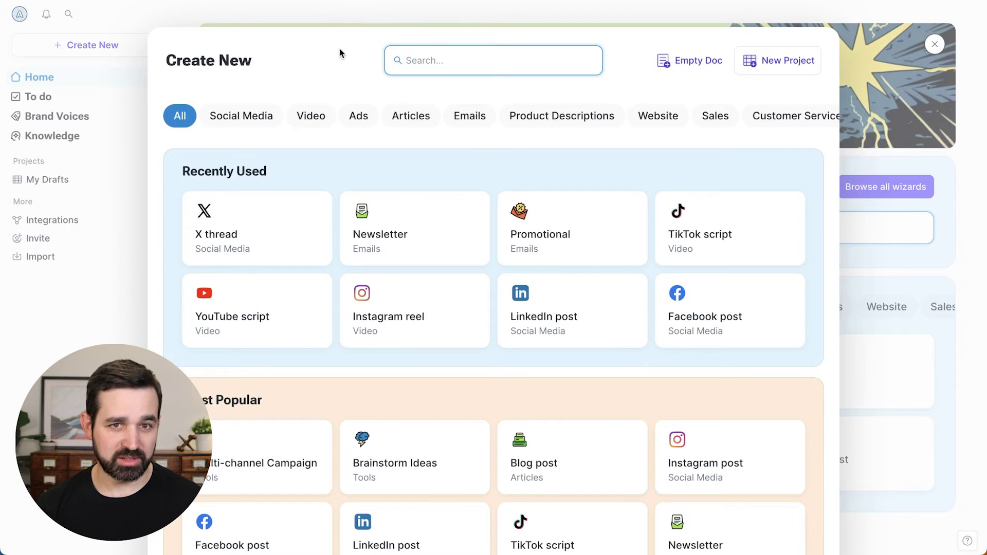
# - Scroll through the Create New wizard catalogue and start the Blog post wizard
pyautogui.scroll(-10, 371, 157)
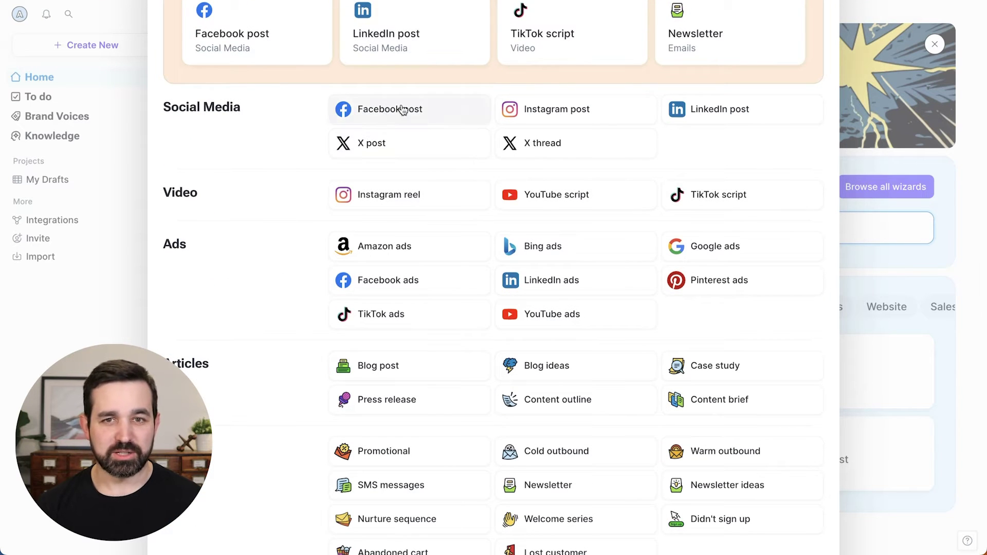
pyautogui.scroll(-5, 448, 203)
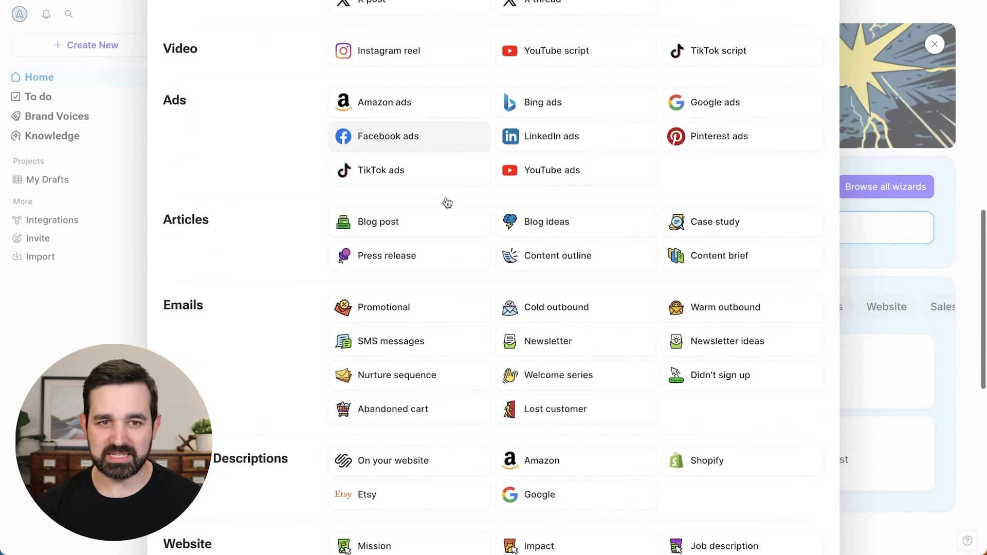
pyautogui.scroll(-7, 460, 238)
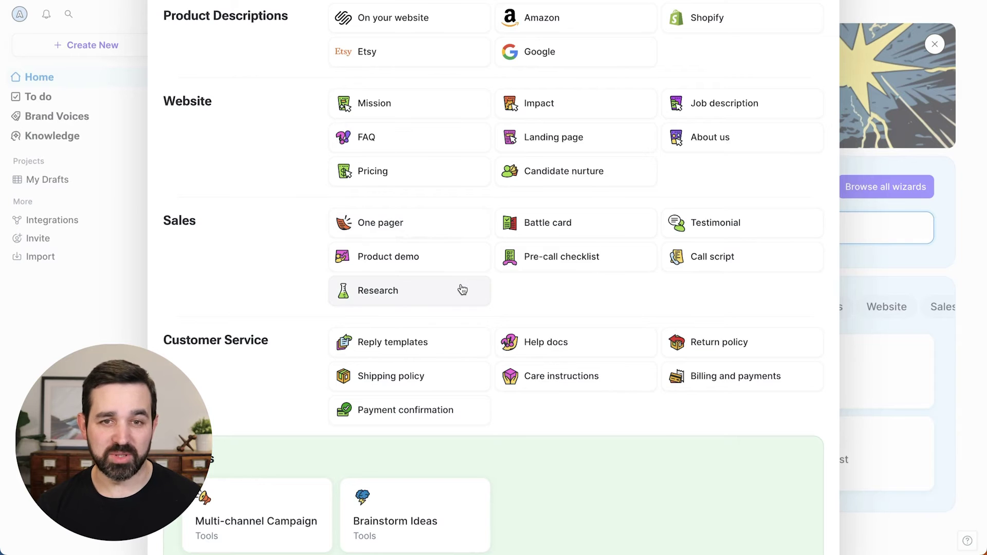
pyautogui.scroll(10, 458, 288)
pyautogui.scroll(5, 462, 288)
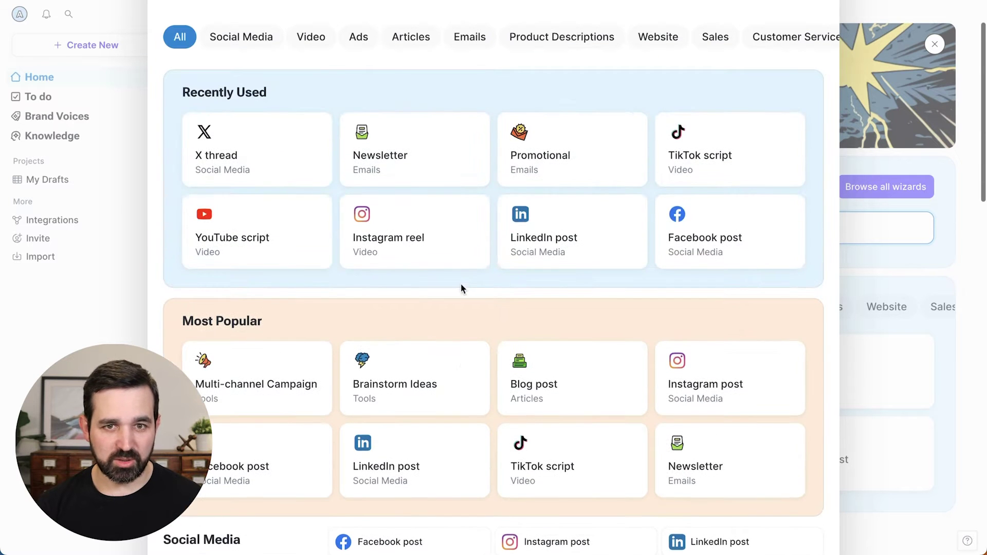
pyautogui.click(560, 381)
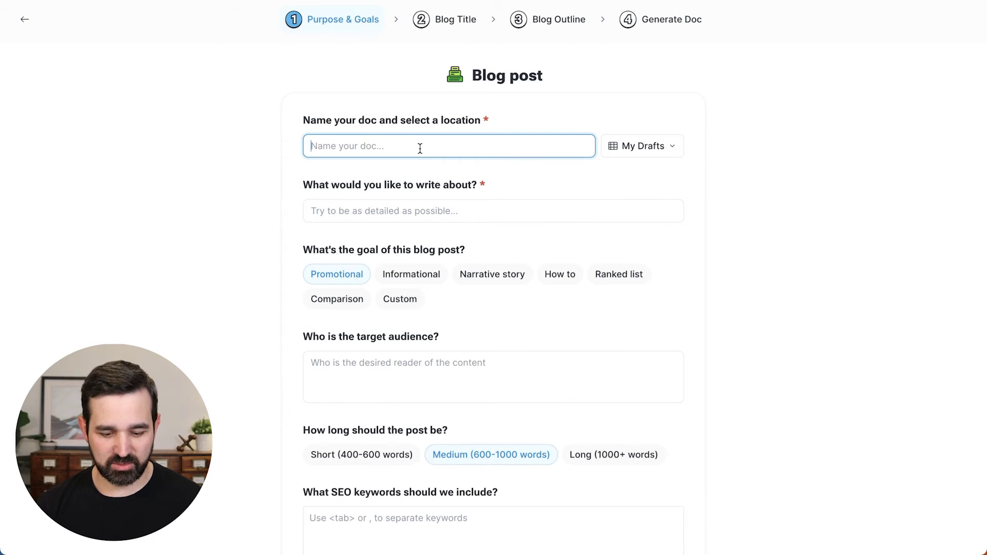
# - Name the post 'Coffee roasting techniques' and save it in a new Blog project
pyautogui.write('Coffee roasting techniques')
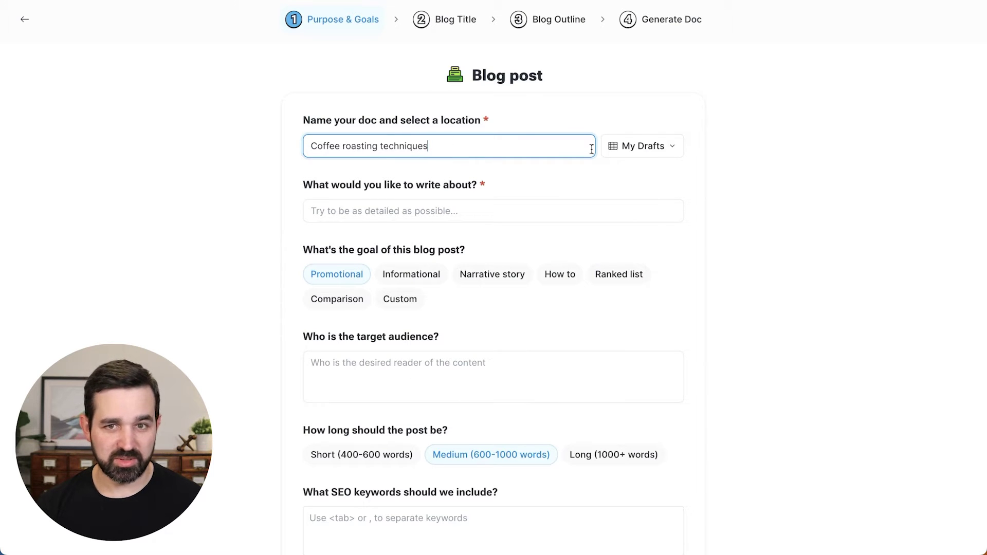
pyautogui.click(658, 147)
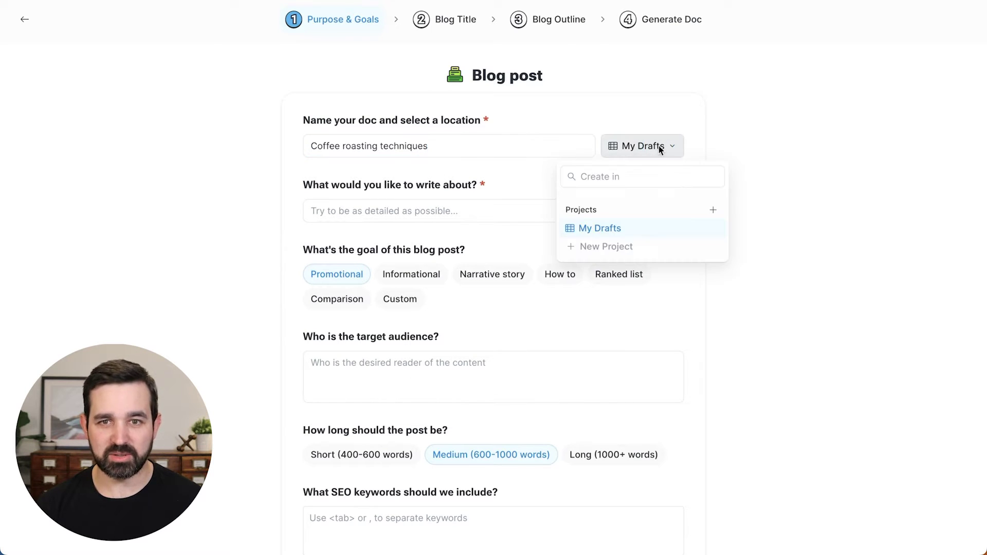
pyautogui.click(624, 248)
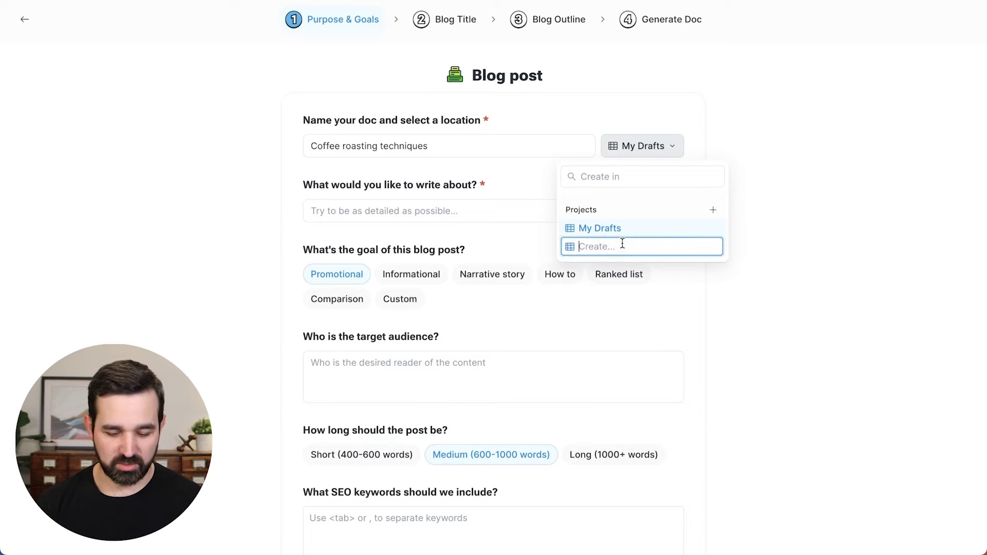
pyautogui.write('Blog')
pyautogui.press('Return')
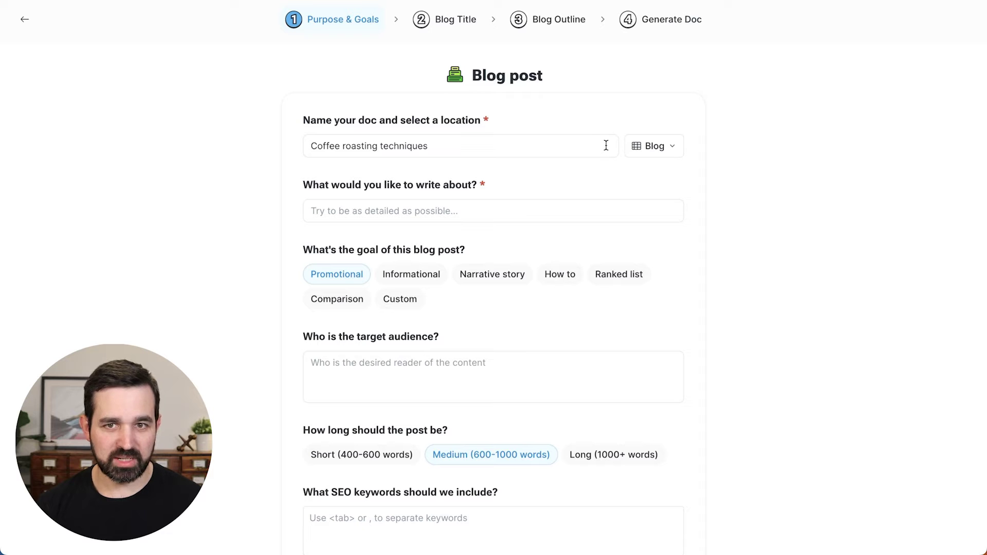
pyautogui.click(488, 209)
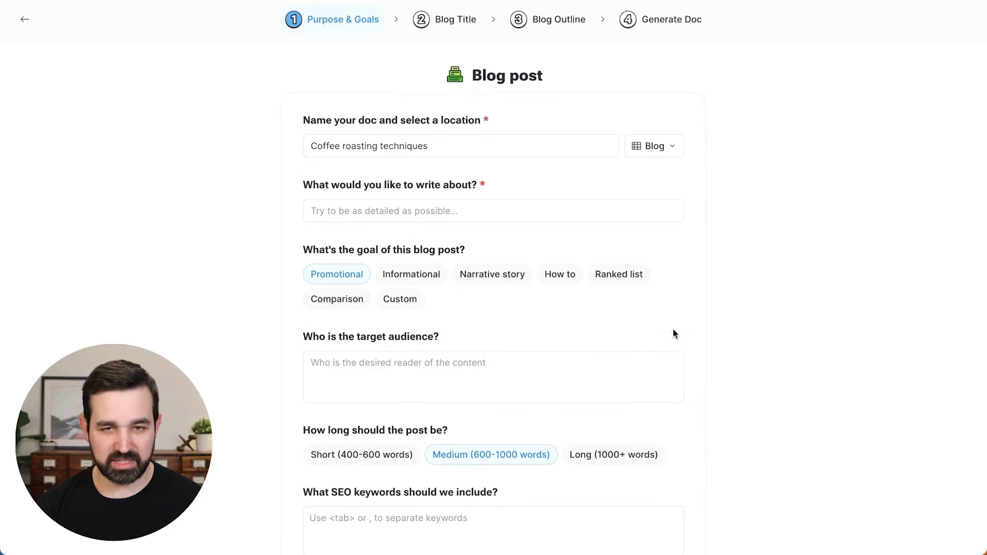
# - Fill in the blog post's topic sentence and set its goal to Informational
pyautogui.click(386, 210)
pyautogui.write('Coffee roasting techniques to make great tasting coffee at home')
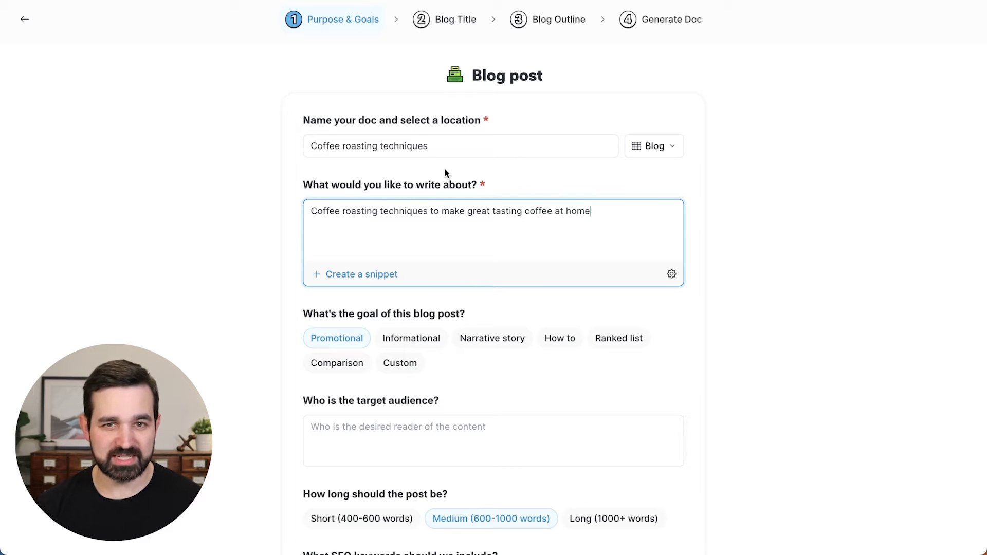
pyautogui.scroll(-2, 454, 188)
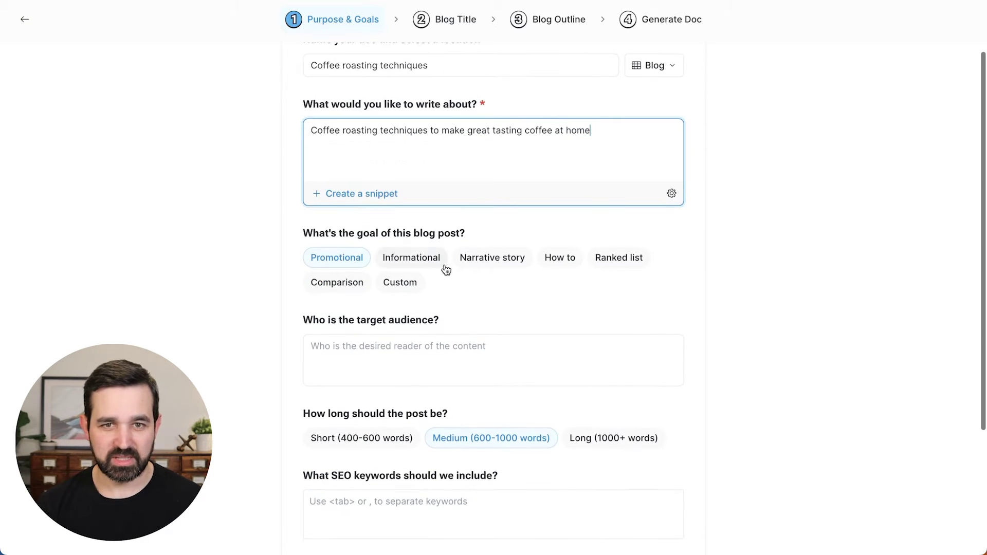
pyautogui.click(447, 276)
pyautogui.click(422, 199)
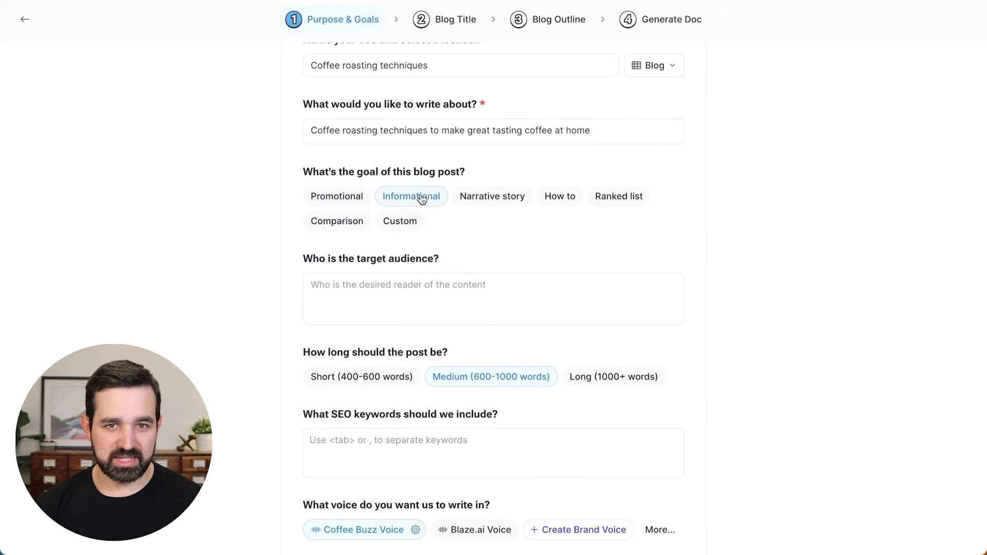
# - Target beginner coffee drinkers, set SEO keyword 'Coffee roasting techniques', and generate title suggestions
pyautogui.click(458, 293)
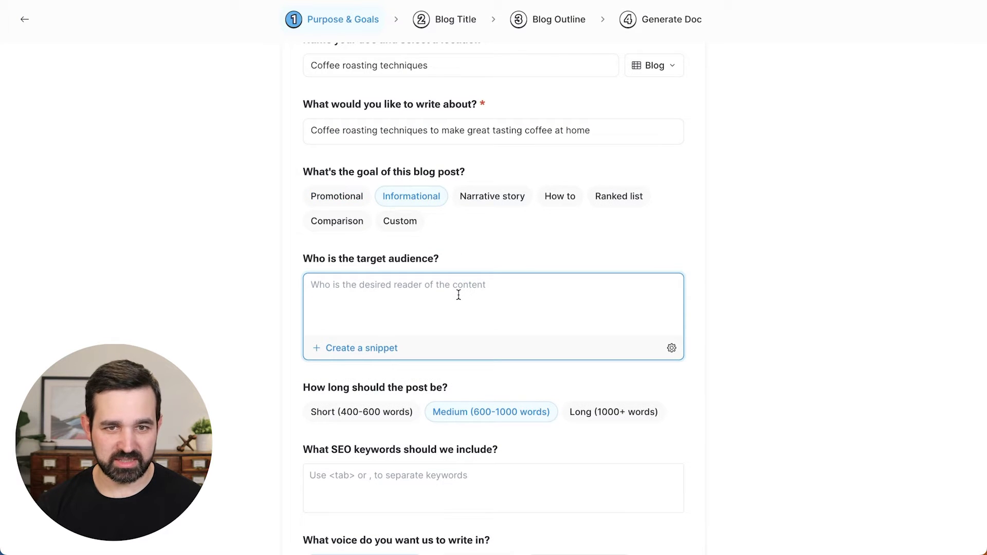
pyautogui.write('begin')
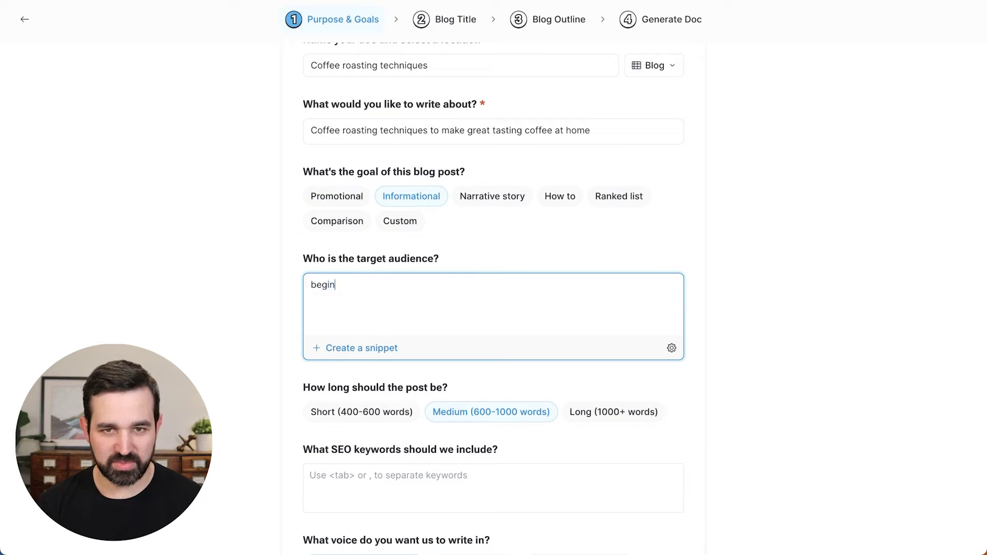
pyautogui.write('ner coffee')
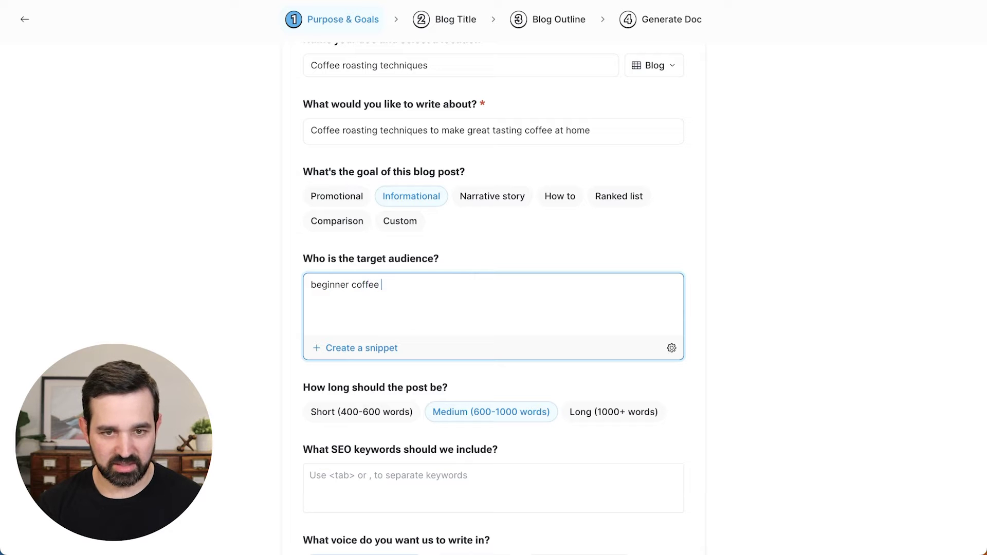
pyautogui.write(' drinkers')
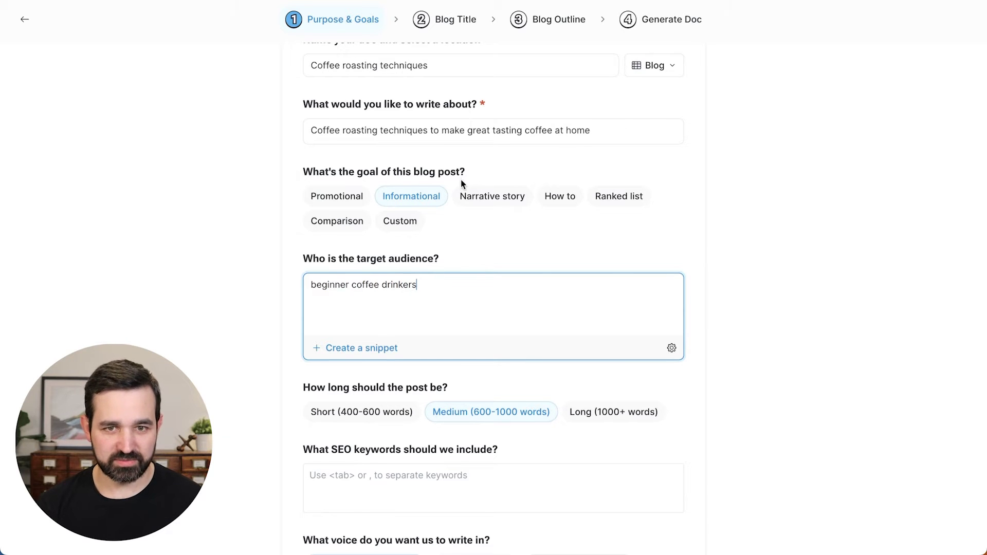
pyautogui.scroll(-3, 461, 184)
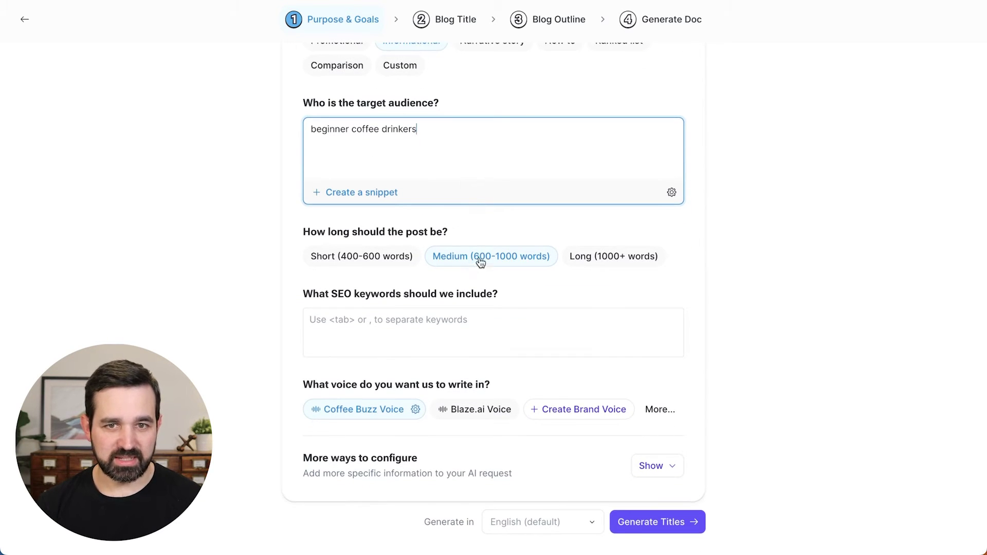
pyautogui.click(460, 322)
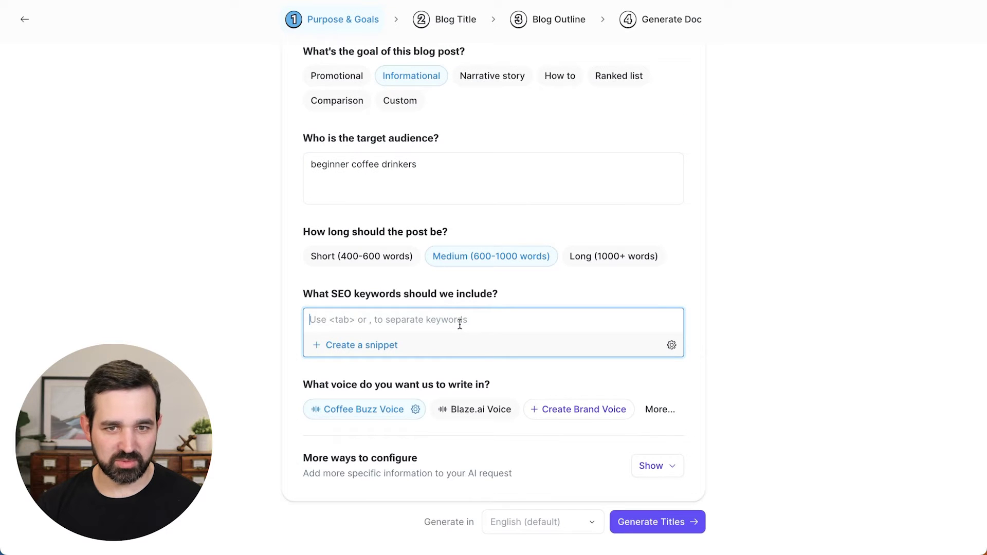
pyautogui.write('Coffee roasting techniques to make great tasting coffee at home')
pyautogui.moveTo(591, 319); pyautogui.dragTo(438, 316)
pyautogui.press('BackSpace')
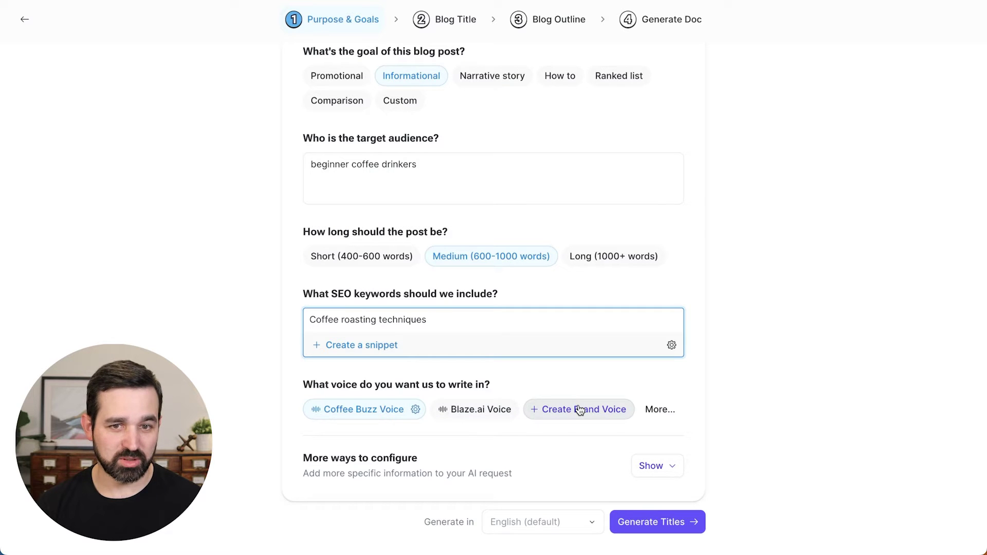
pyautogui.click(651, 521)
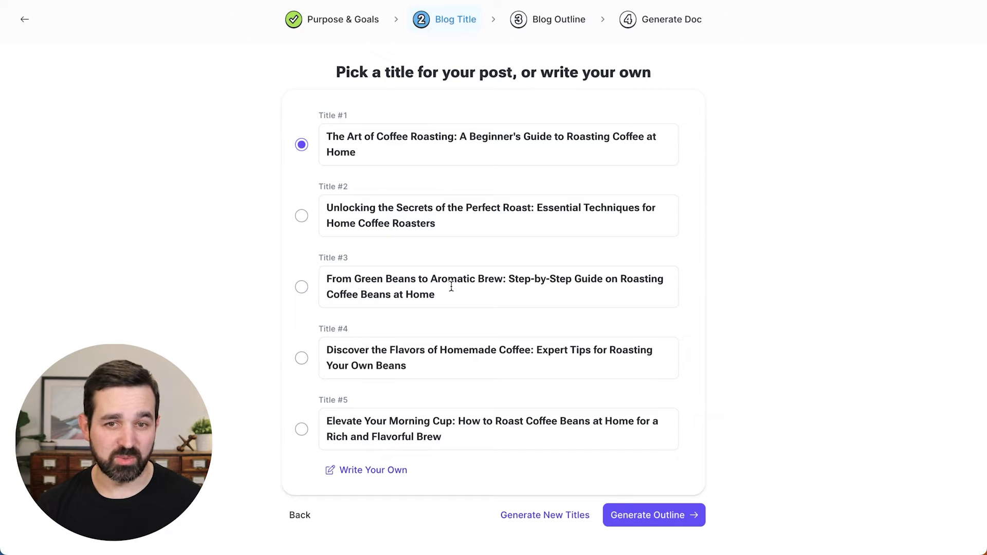
# - Choose Title #3, about green beans to aromatic brew, and generate its outline
pyautogui.click(298, 288)
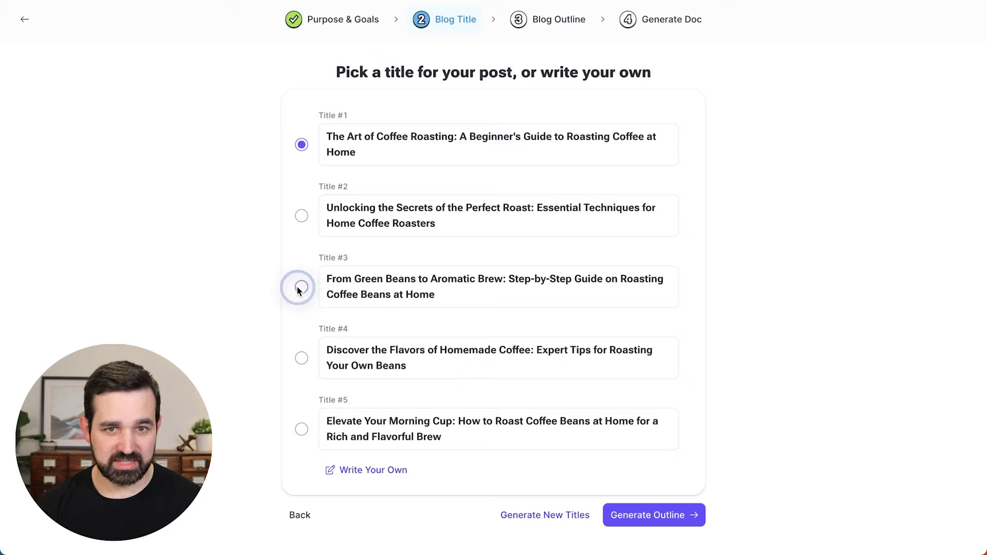
pyautogui.click(659, 515)
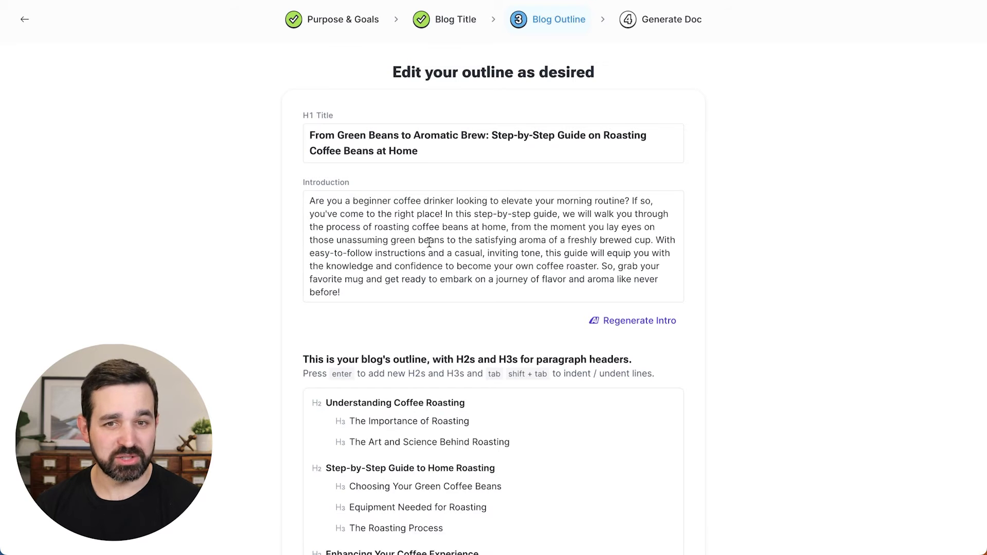
# - Review the generated introduction and H2/H3 outline, then generate the full blog post
pyautogui.scroll(-3, 429, 242)
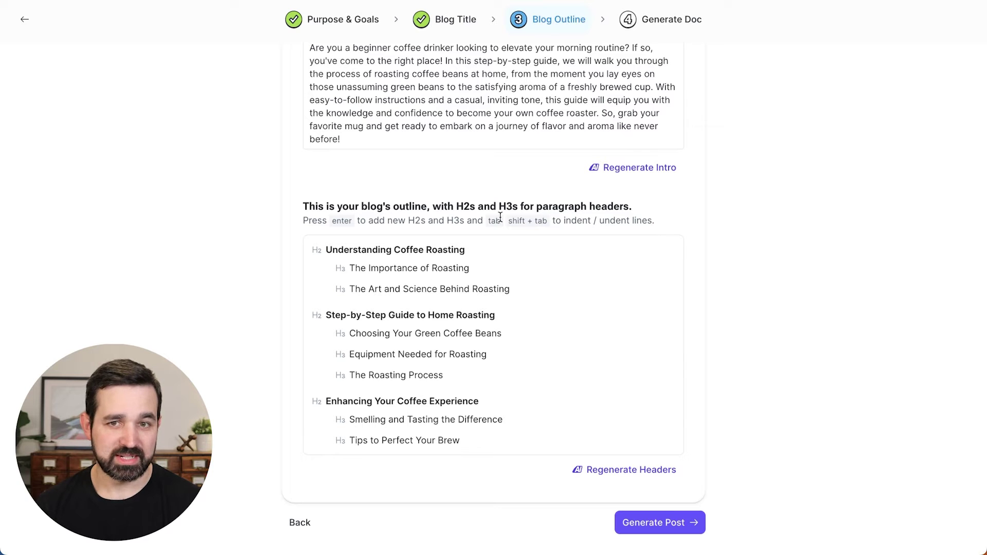
pyautogui.click(674, 524)
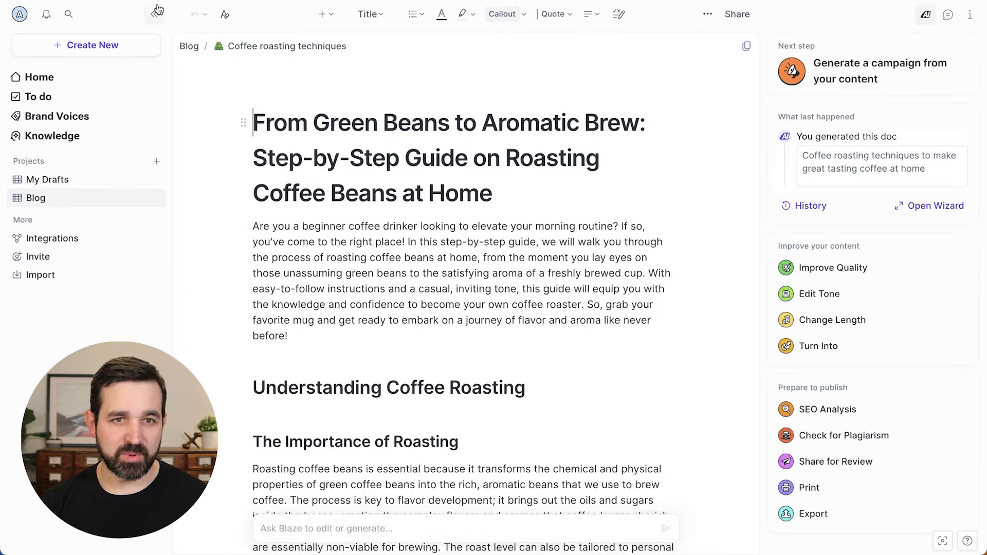
# - Hide the left navigation panel beside the finished 'From Green Beans to Aromatic Brew' post
pyautogui.click(154, 16)
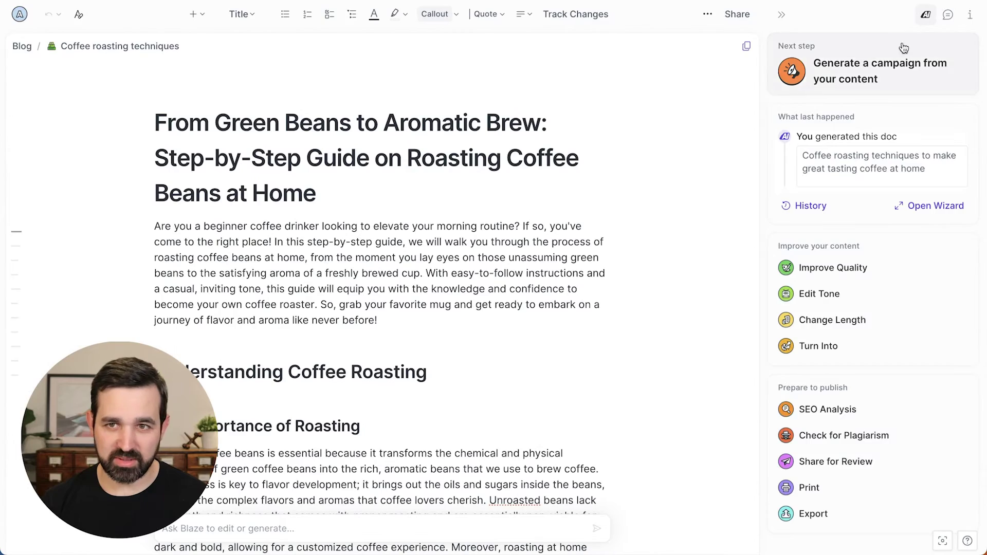
# - Collapse the right-hand assistant panel and scroll through the whole generated post and back to the top
pyautogui.click(786, 14)
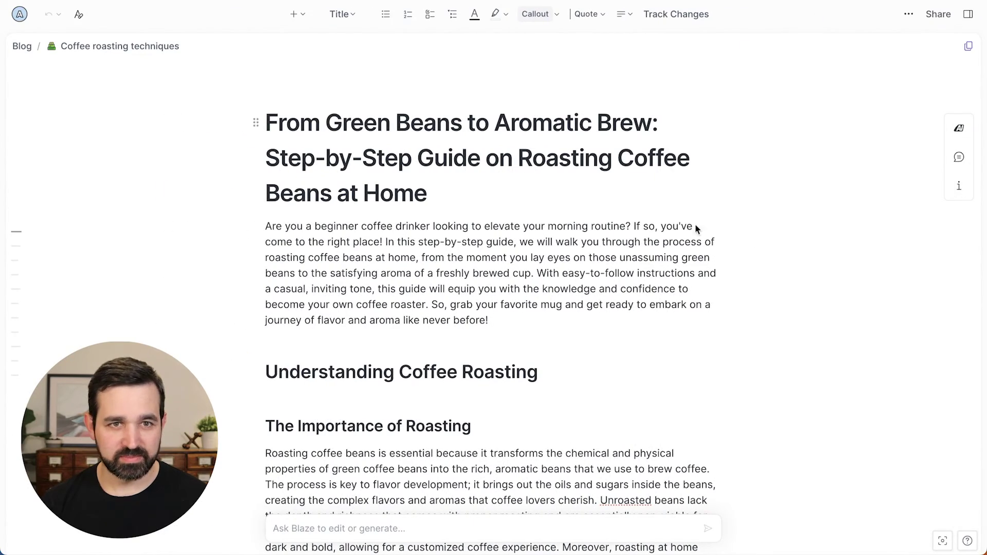
pyautogui.scroll(-15, 504, 223)
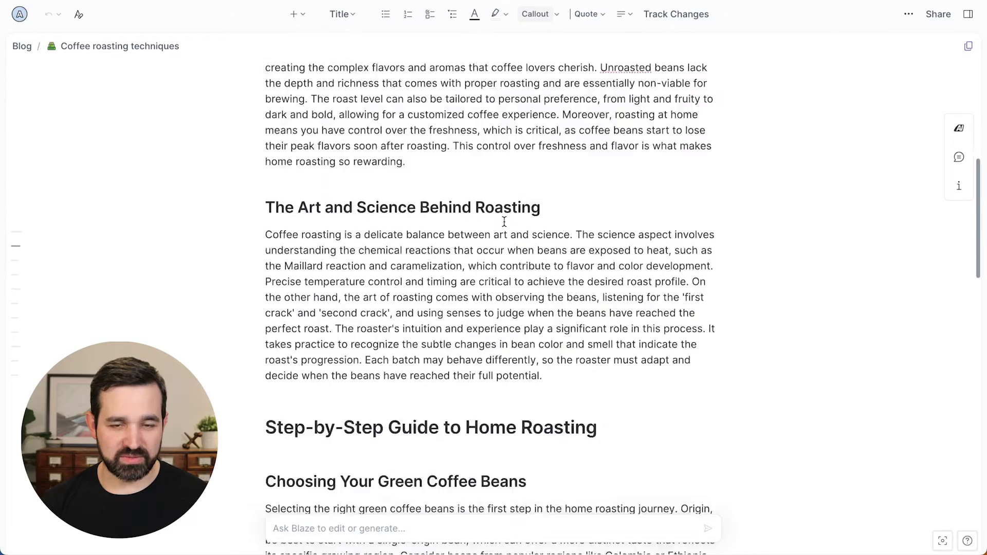
pyautogui.scroll(-20, 504, 221)
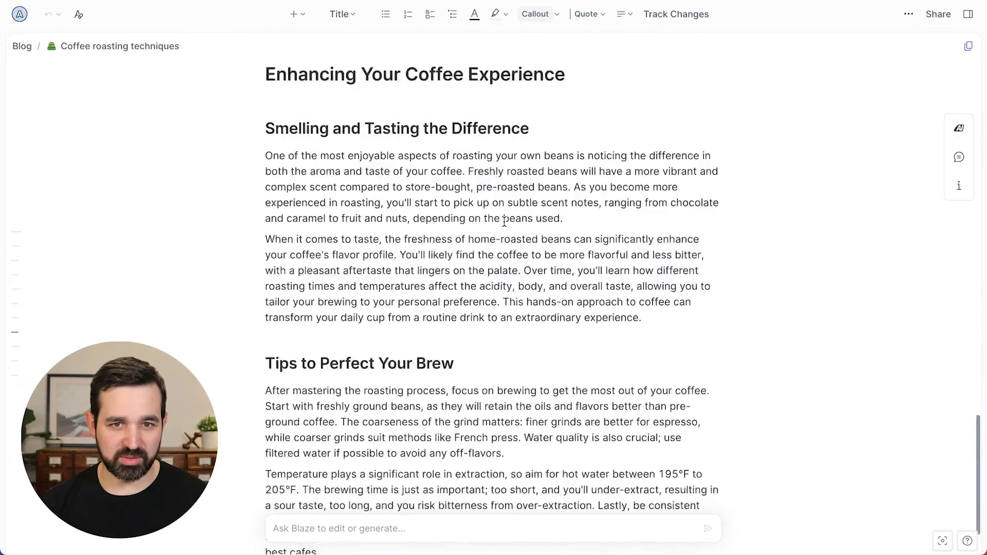
pyautogui.scroll(20, 504, 221)
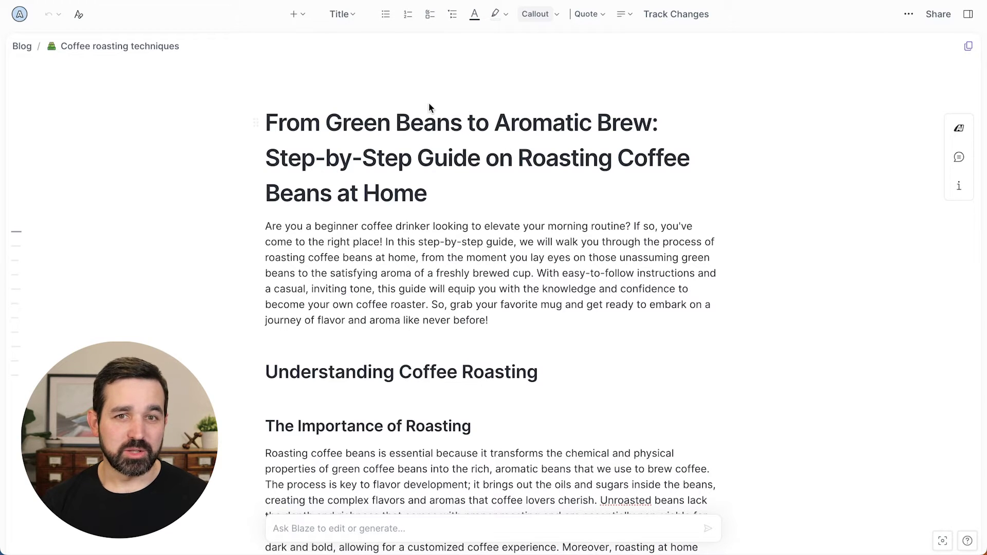
pyautogui.click(348, 16)
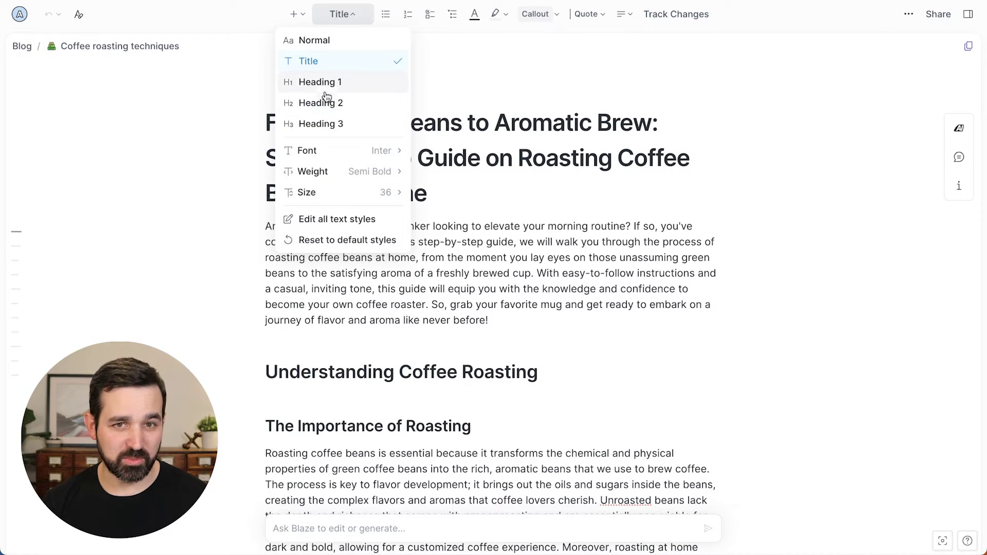
# - Look through the text style and insert options for the title without applying anything
pyautogui.moveTo(324, 164)
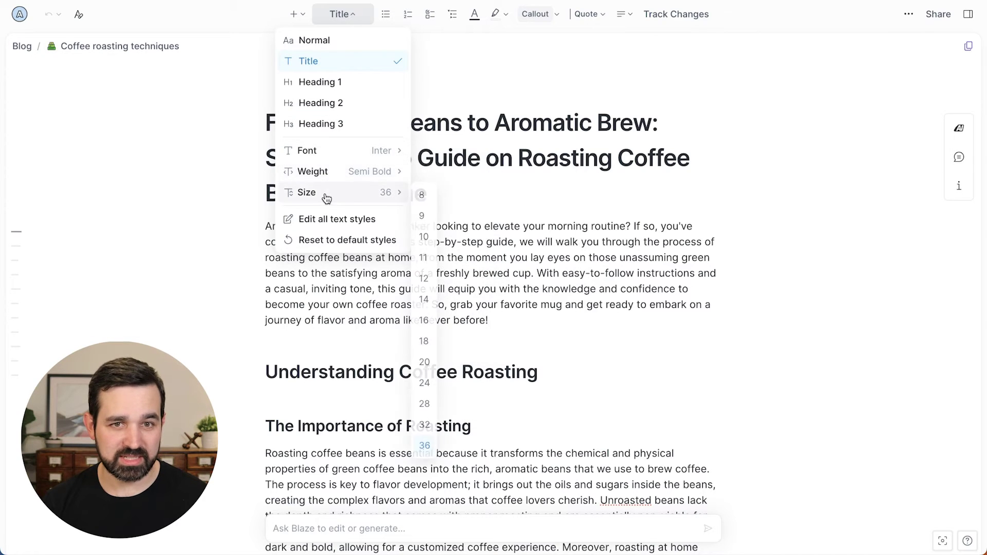
pyautogui.click(344, 16)
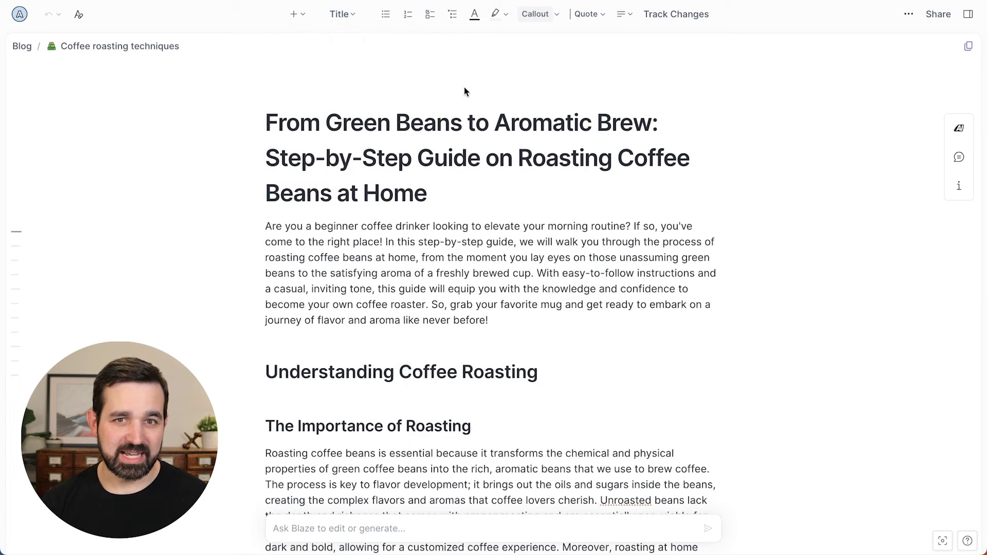
pyautogui.click(304, 18)
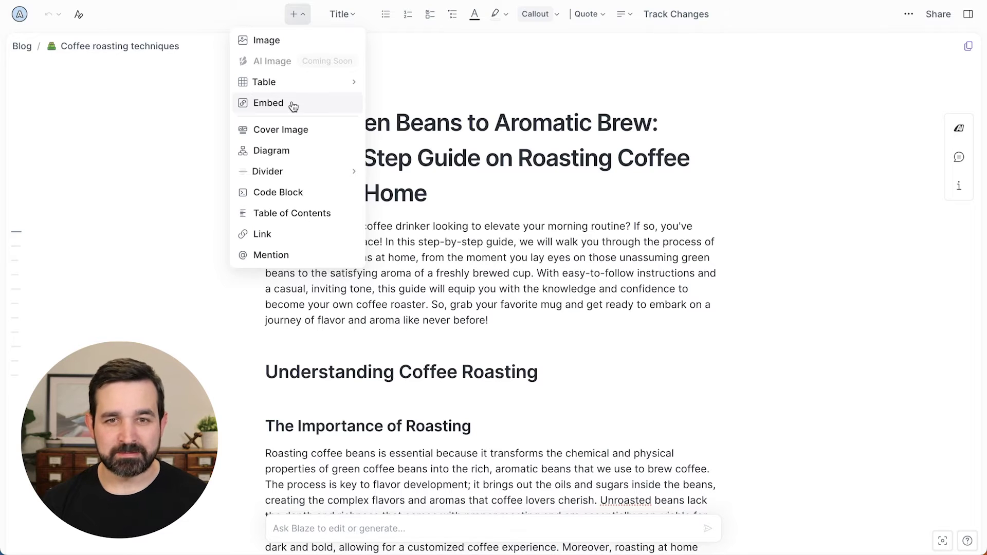
pyautogui.click(431, 62)
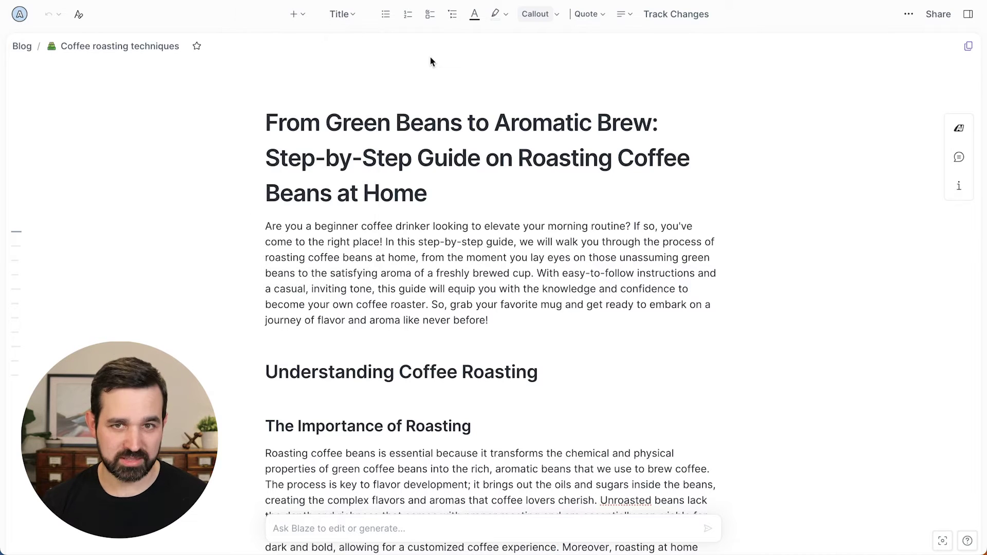
# - Wrap the whole title heading in a pink-orange gradient callout block
pyautogui.moveTo(435, 191); pyautogui.dragTo(249, 121)
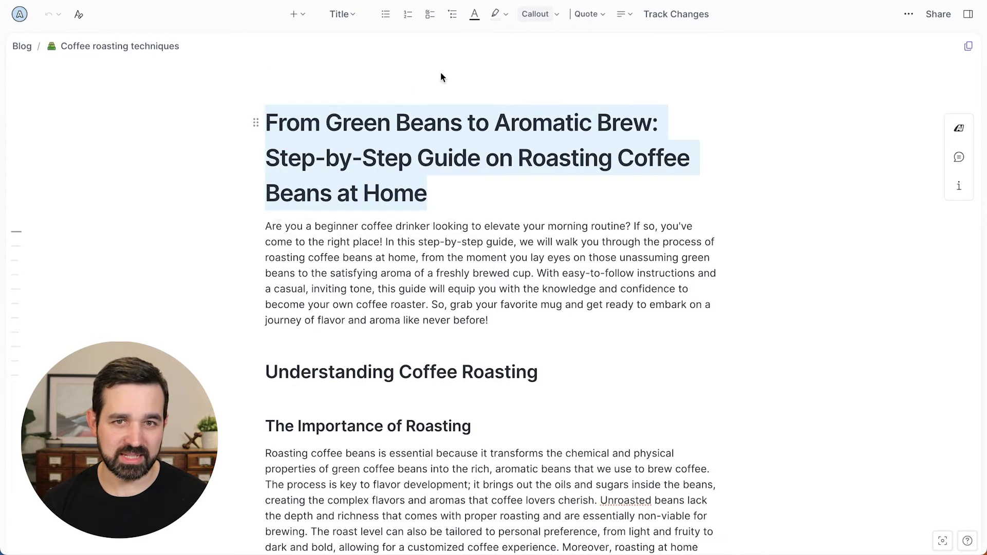
pyautogui.click(556, 17)
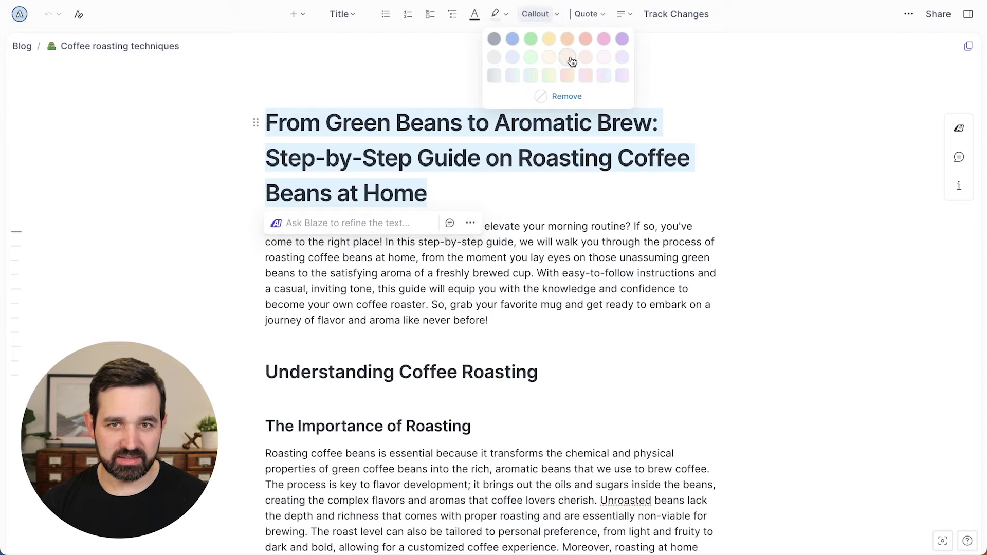
pyautogui.click(585, 77)
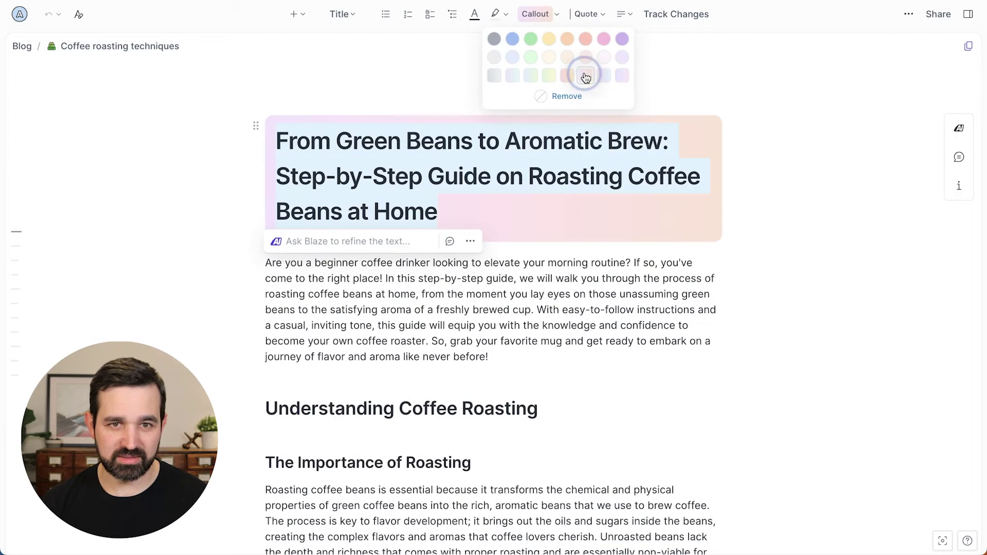
pyautogui.click(535, 158)
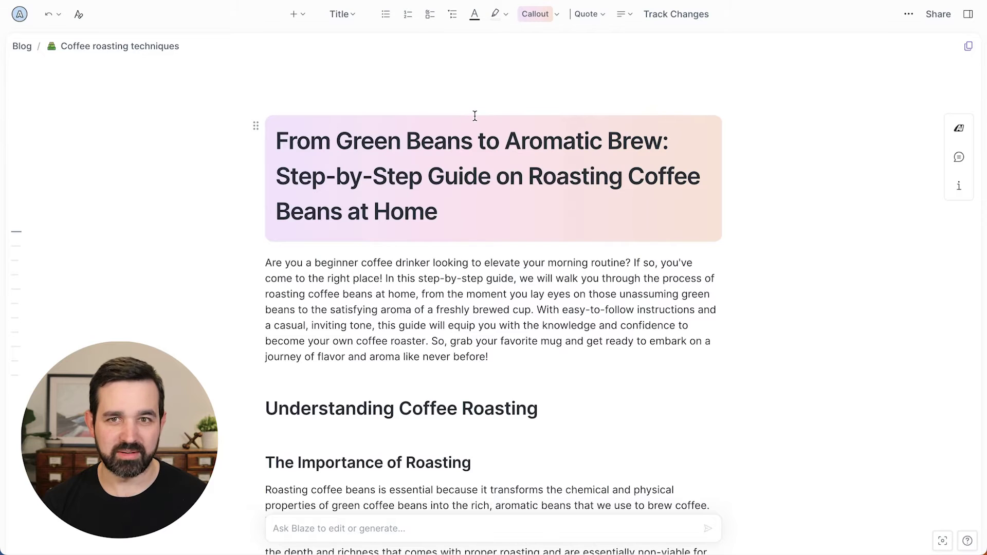
# - Turn on change tracking and replace 'Home' with 'Work' at the end of the title
pyautogui.click(677, 16)
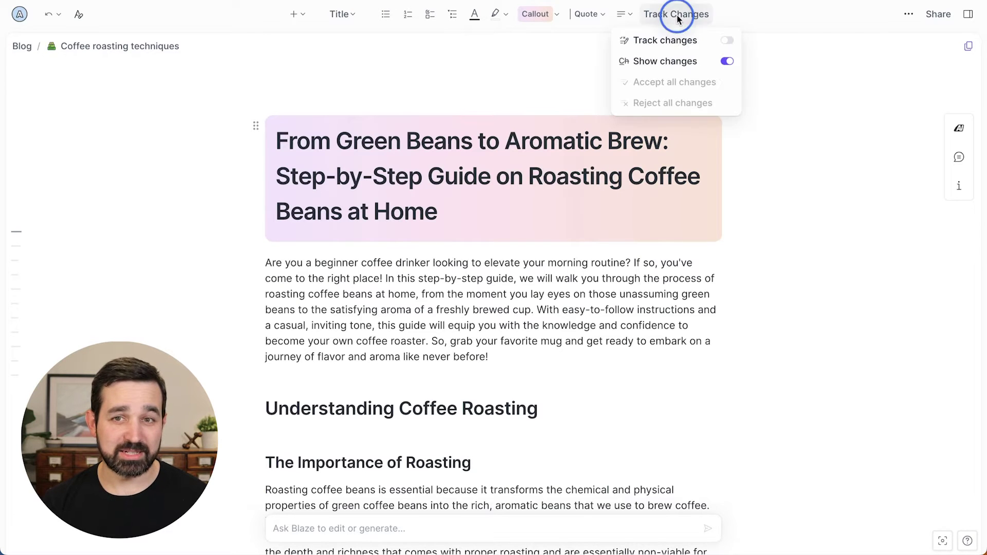
pyautogui.click(728, 41)
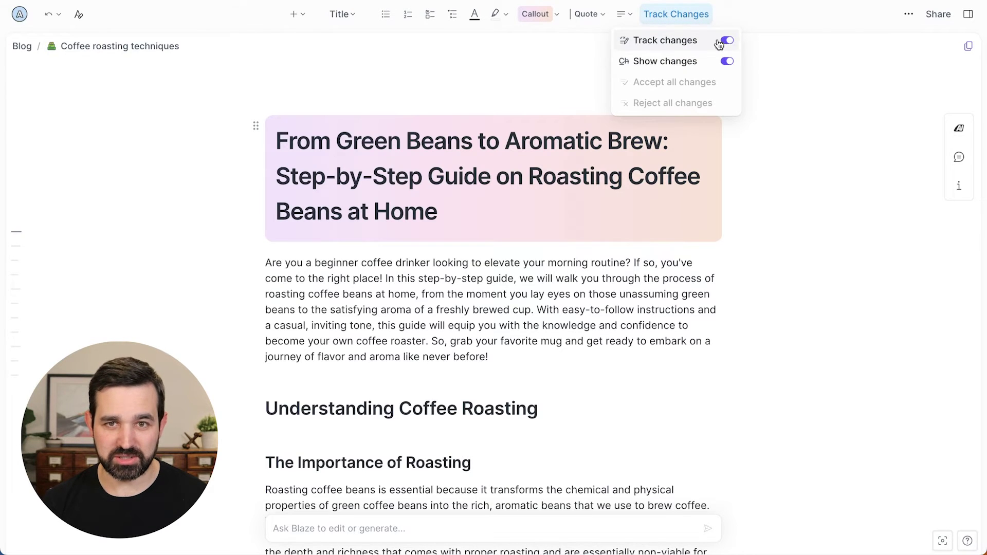
pyautogui.doubleClick(399, 209)
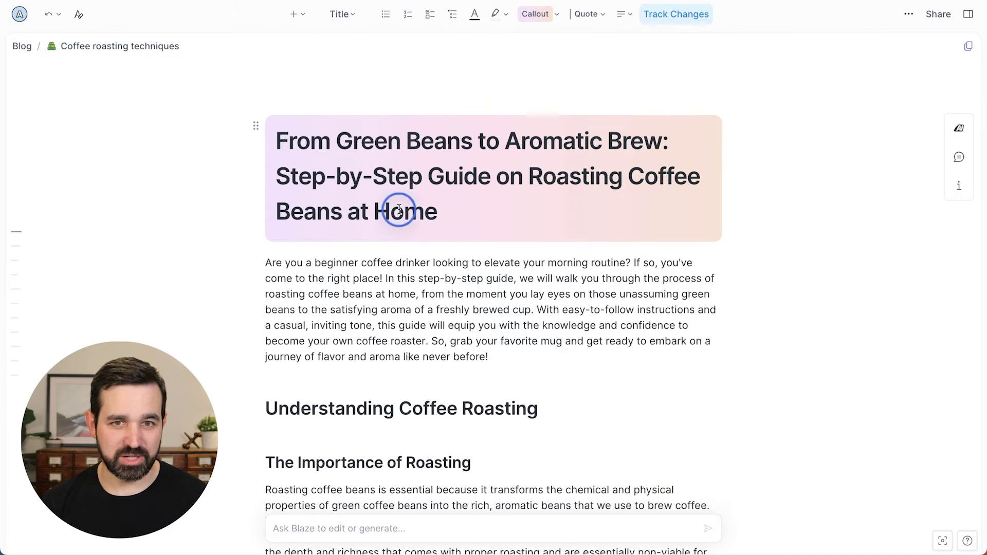
pyautogui.write('Work')
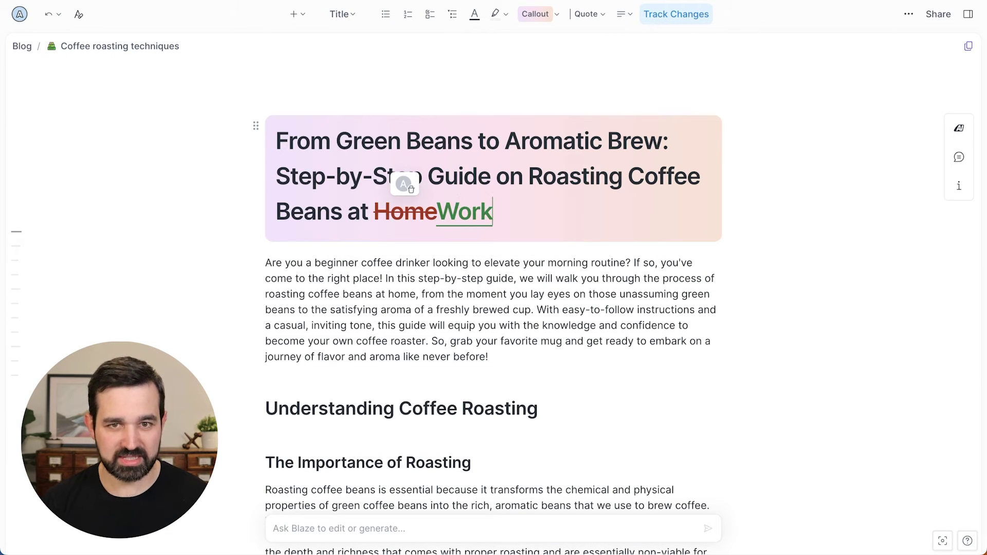
# - Accept the tracked insertion of 'Work' and the deletion of 'Home'
pyautogui.click(463, 211)
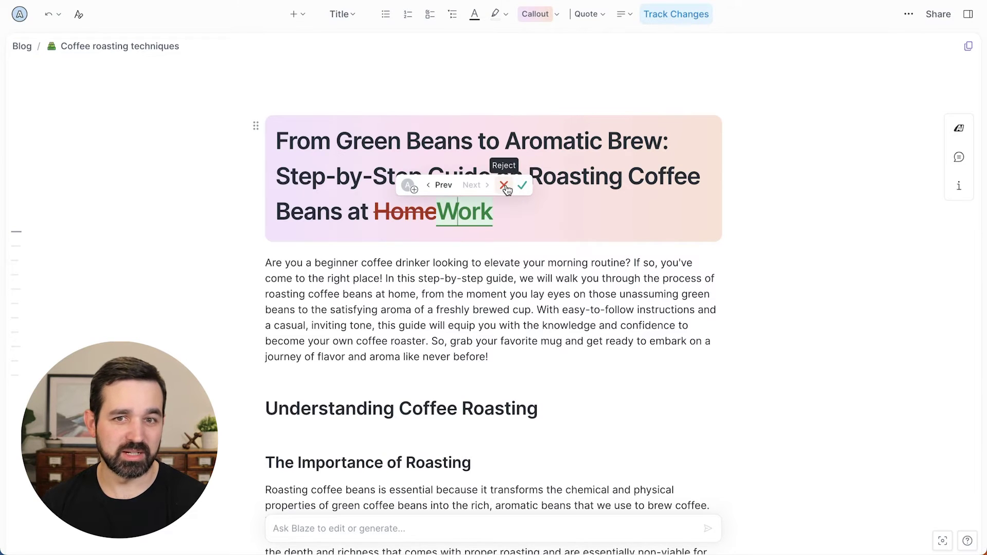
pyautogui.click(522, 187)
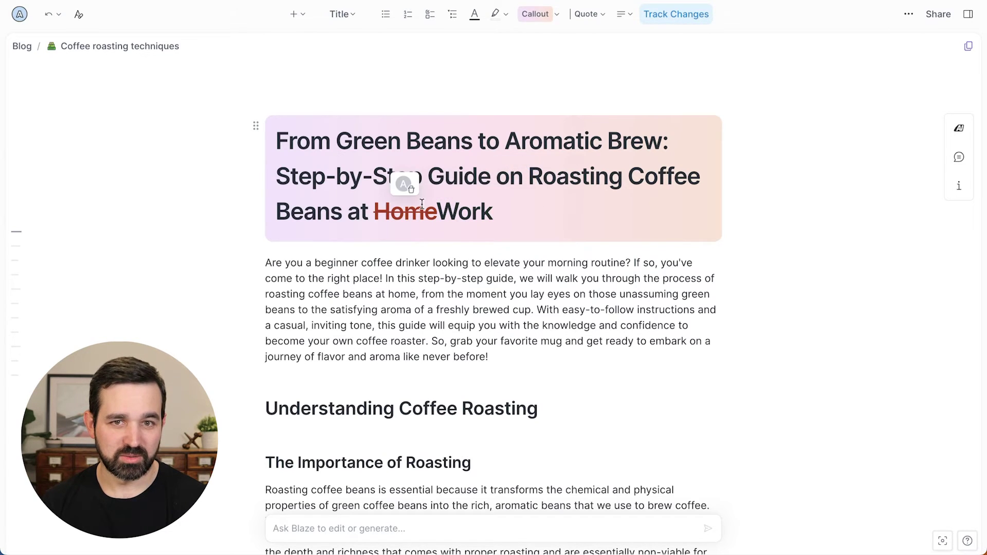
pyautogui.click(411, 208)
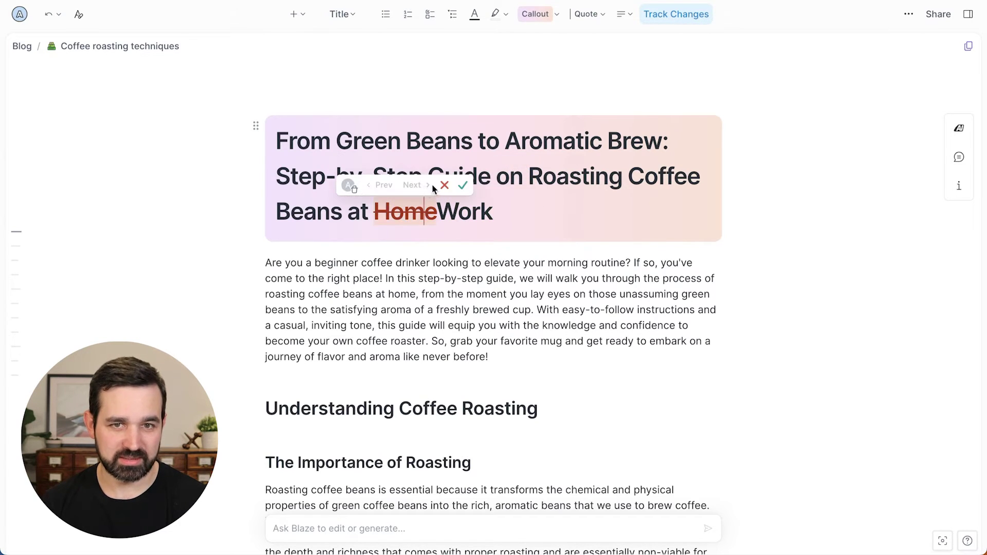
pyautogui.click(460, 186)
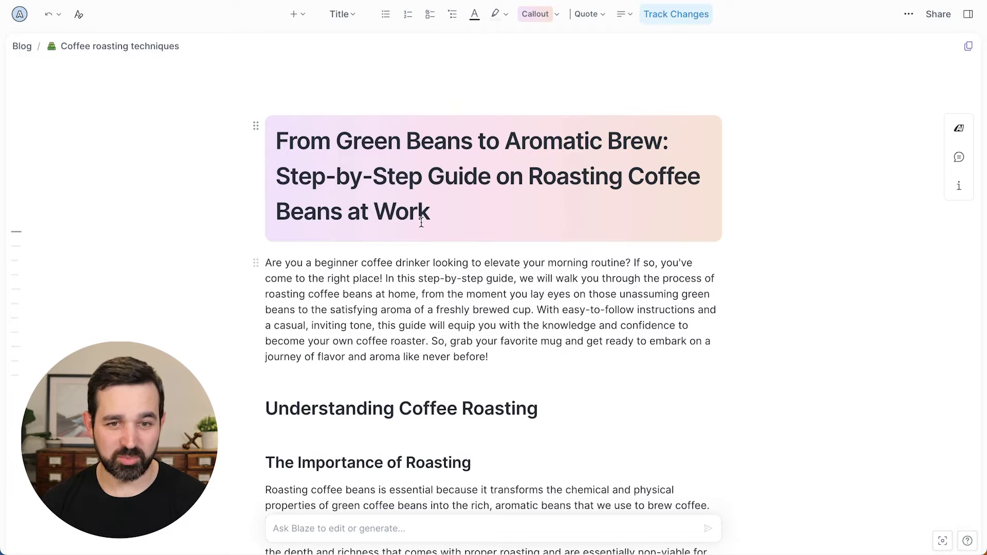
pyautogui.click(343, 525)
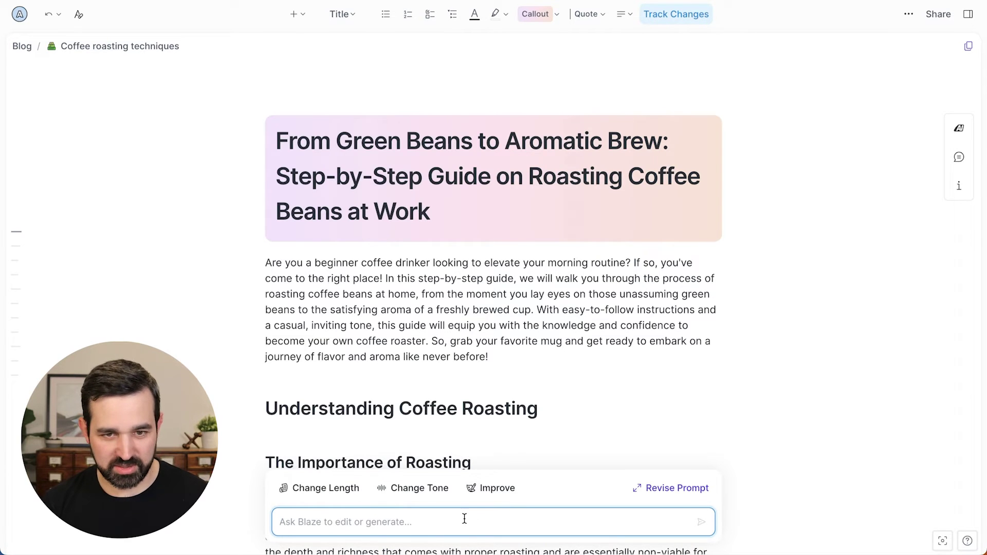
# - Ask the assistant to 'Write a three sentence summary of this blog post' and scroll to the result
pyautogui.write('Write a three sentence summary of this blog post')
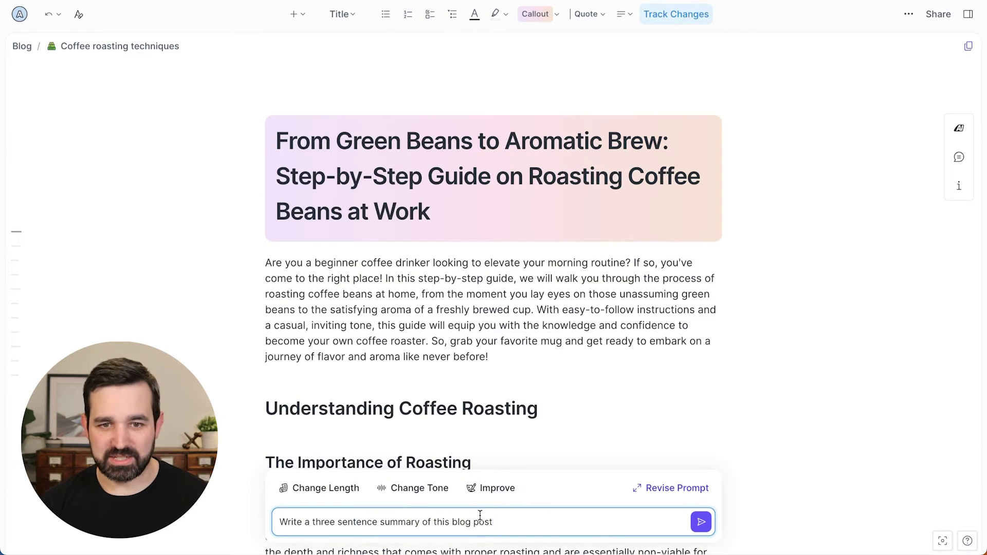
pyautogui.click(701, 522)
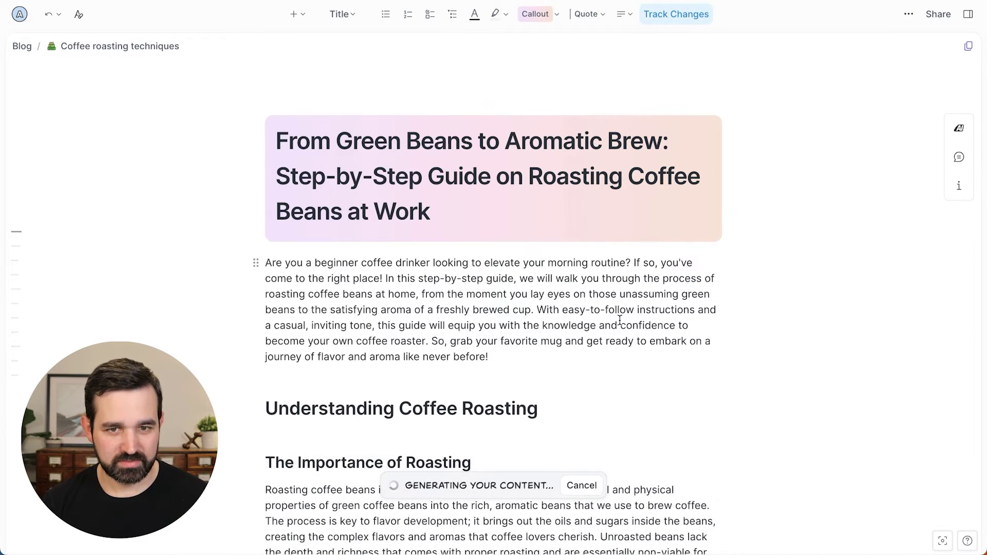
pyautogui.scroll(-20, 465, 471)
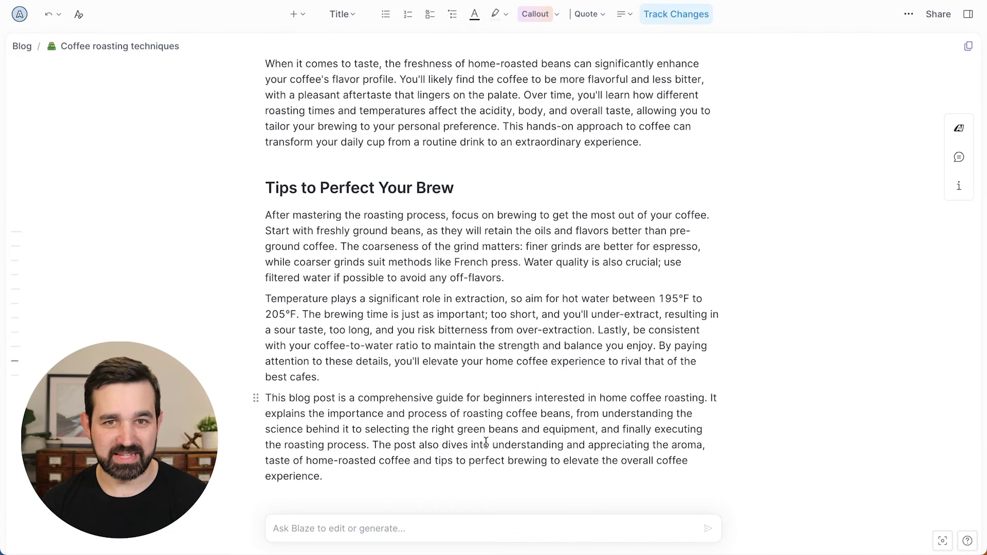
# - Refine the 'After mastering' paragraph with 'reduce this to one sentence' and replace it with the rewrite
pyautogui.scroll(2, 467, 427)
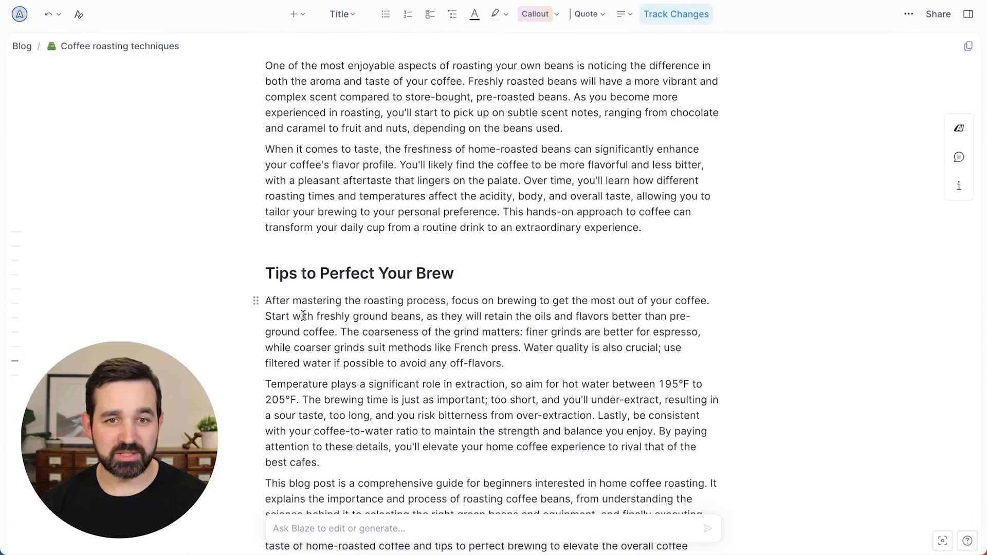
pyautogui.moveTo(267, 302); pyautogui.dragTo(523, 358)
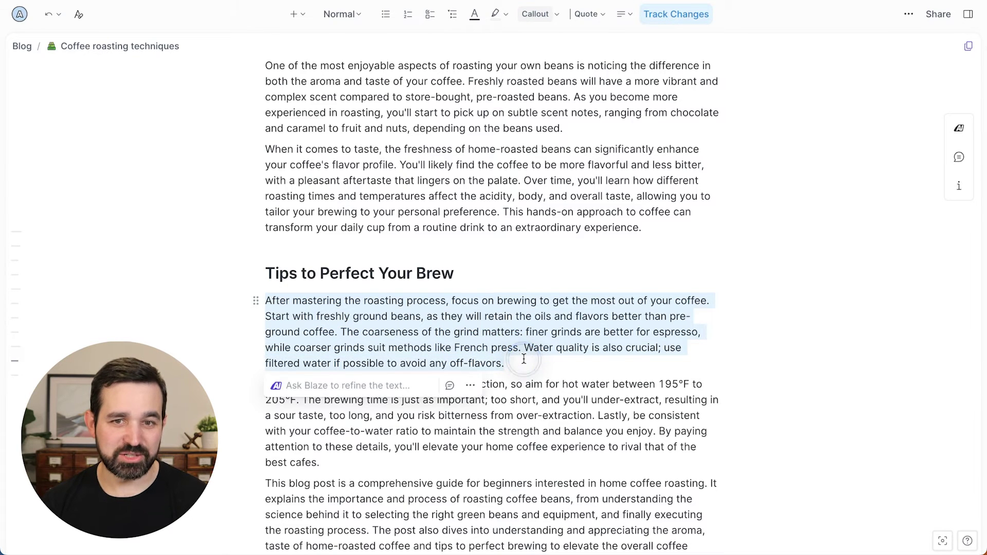
pyautogui.click(334, 384)
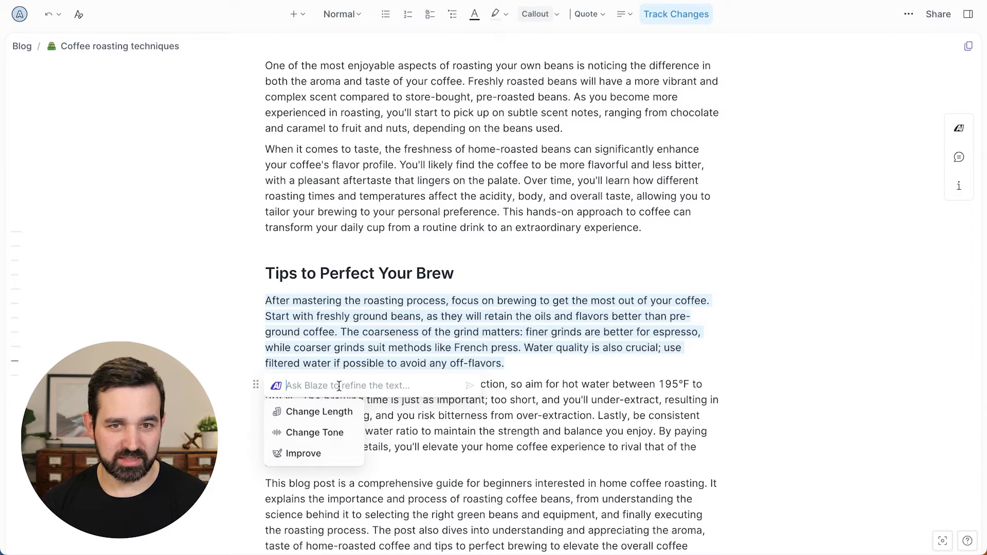
pyautogui.write('reduce this to')
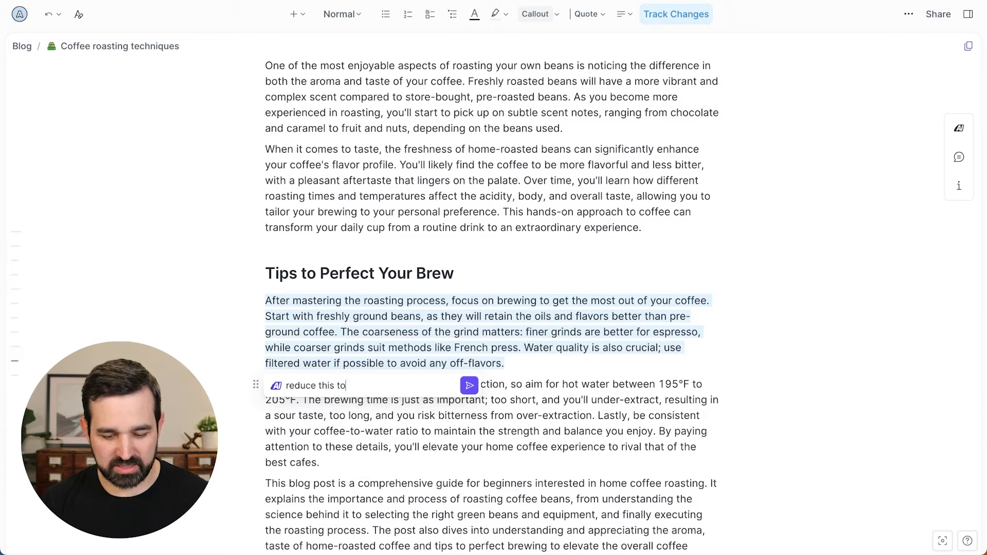
pyautogui.write(' one')
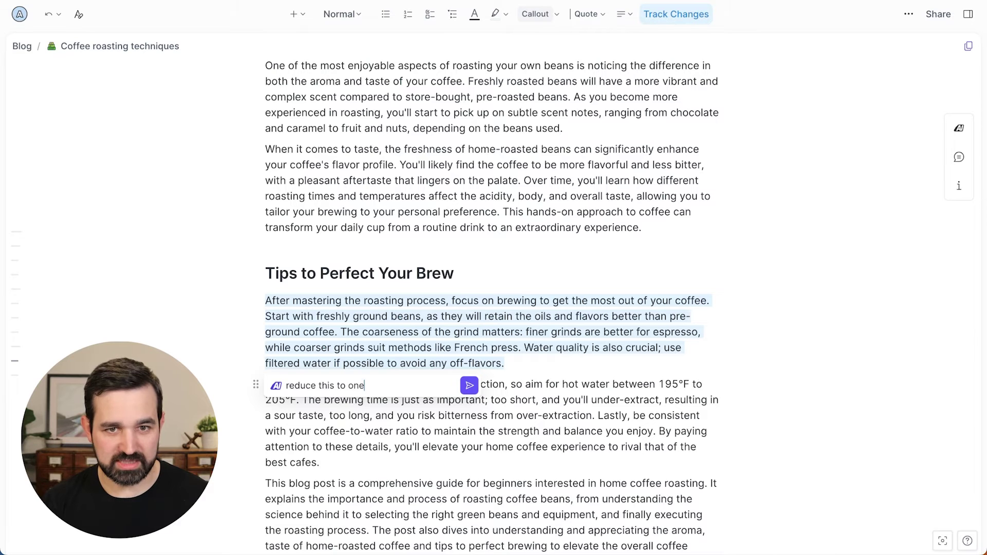
pyautogui.write(' sentence')
pyautogui.press('Return')
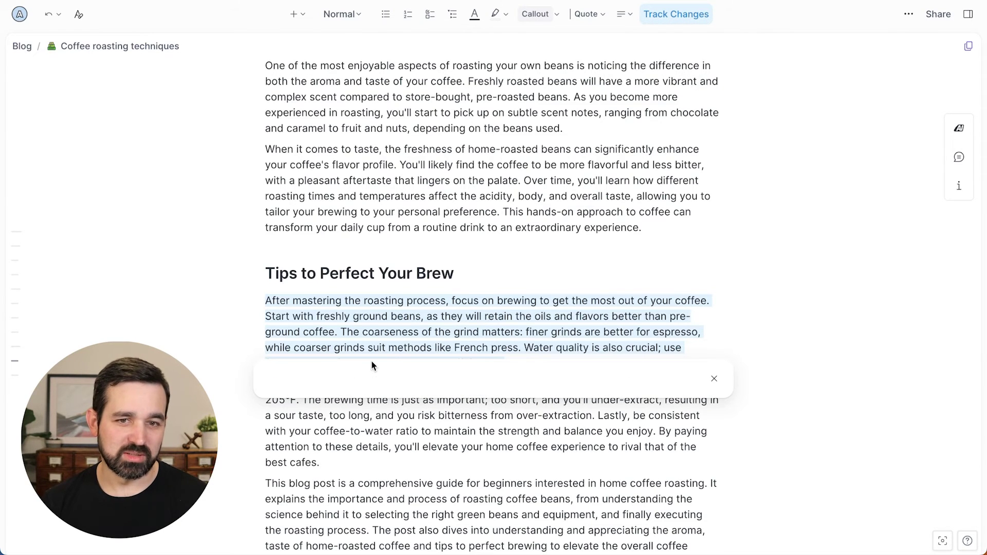
pyautogui.scroll(-3, 373, 366)
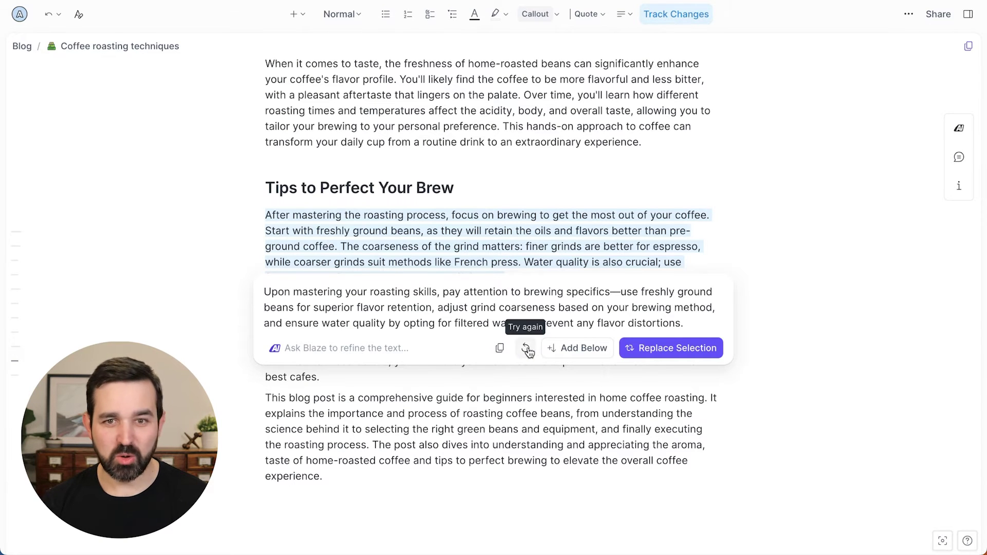
pyautogui.click(695, 352)
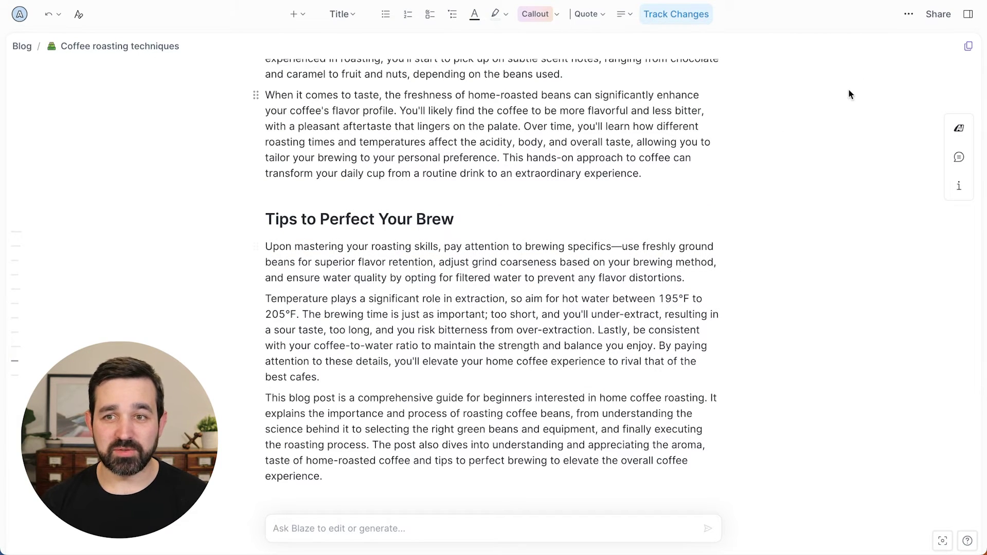
pyautogui.click(968, 15)
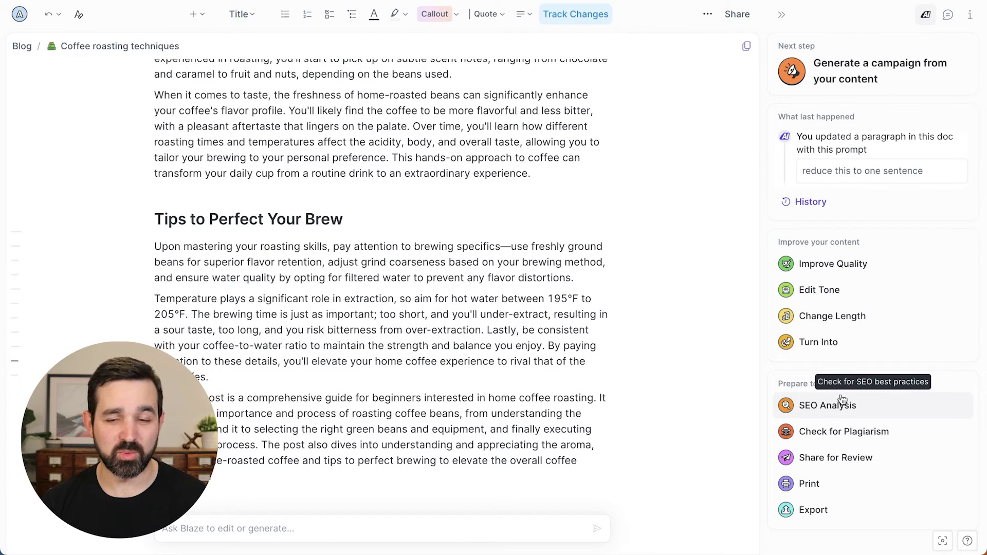
# - Run an SEO analysis with the focus keyphrase 'Coffee roasting techniques'
pyautogui.click(843, 405)
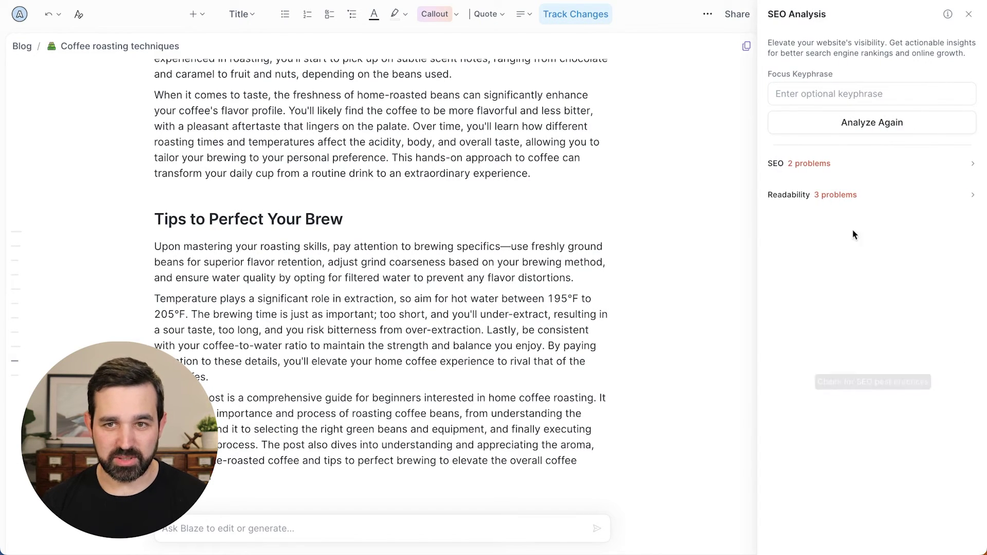
pyautogui.click(832, 96)
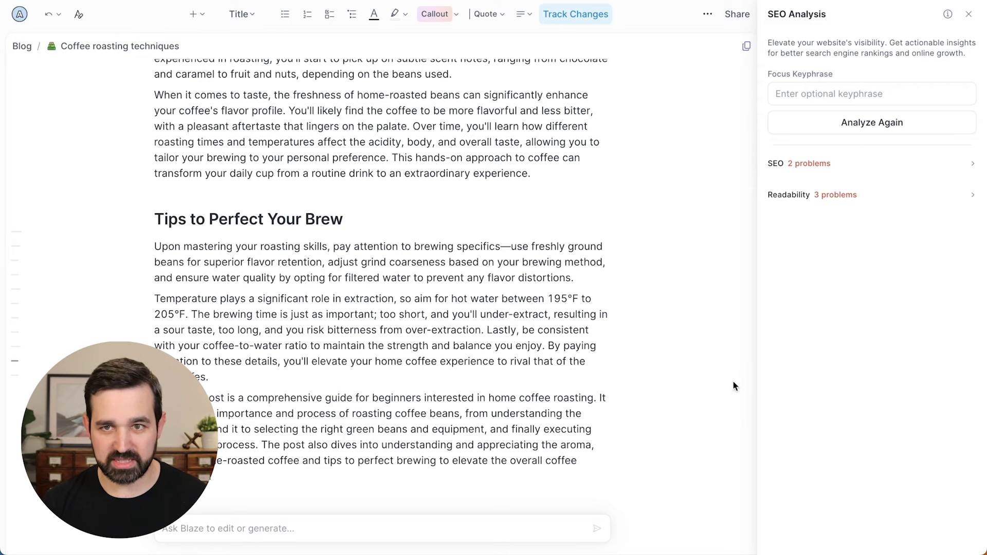
pyautogui.click(855, 94)
pyautogui.write('Coffee roasting techniques')
pyautogui.click(856, 123)
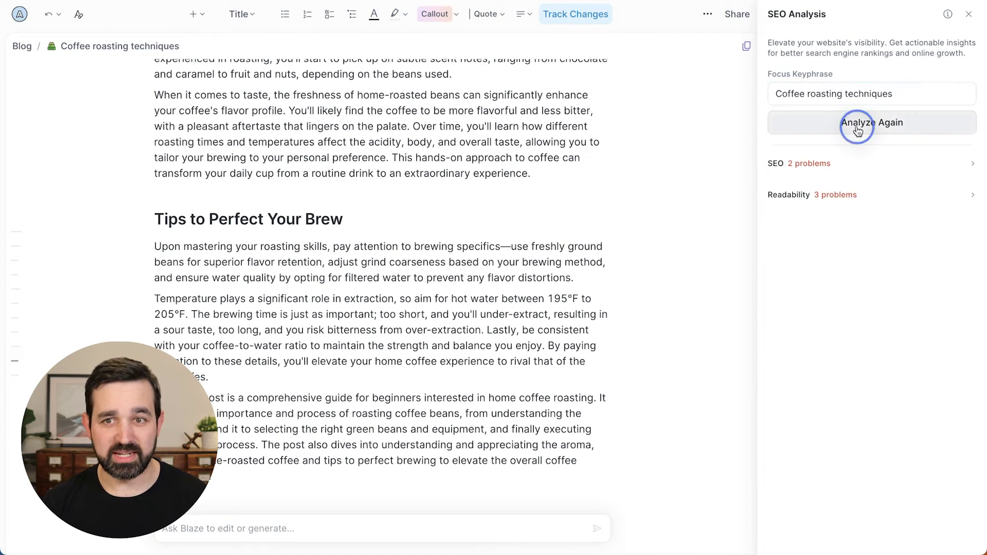
# - Review the detailed SEO problems and readability warning in the results
pyautogui.click(880, 165)
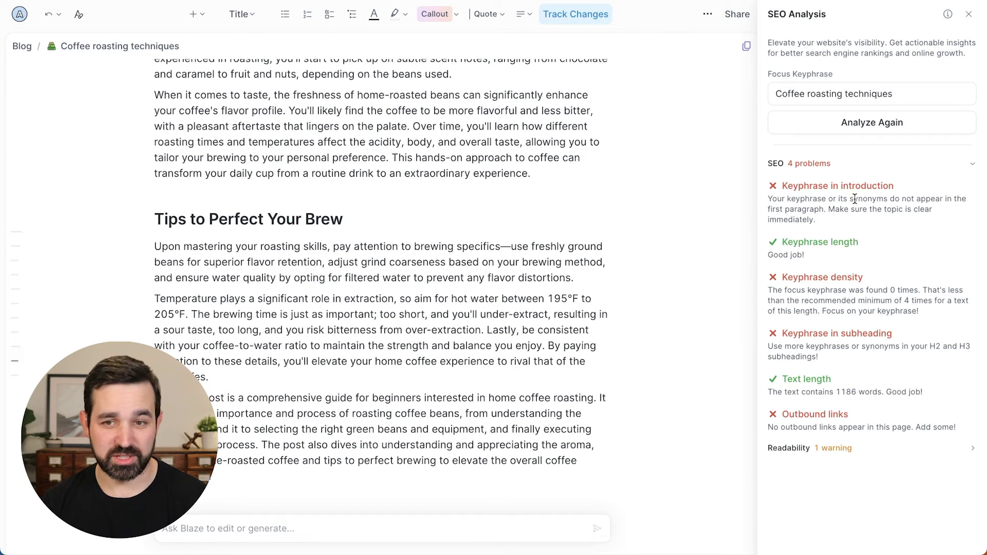
pyautogui.click(868, 449)
pyautogui.scroll(-2, 871, 319)
pyautogui.scroll(-3, 870, 319)
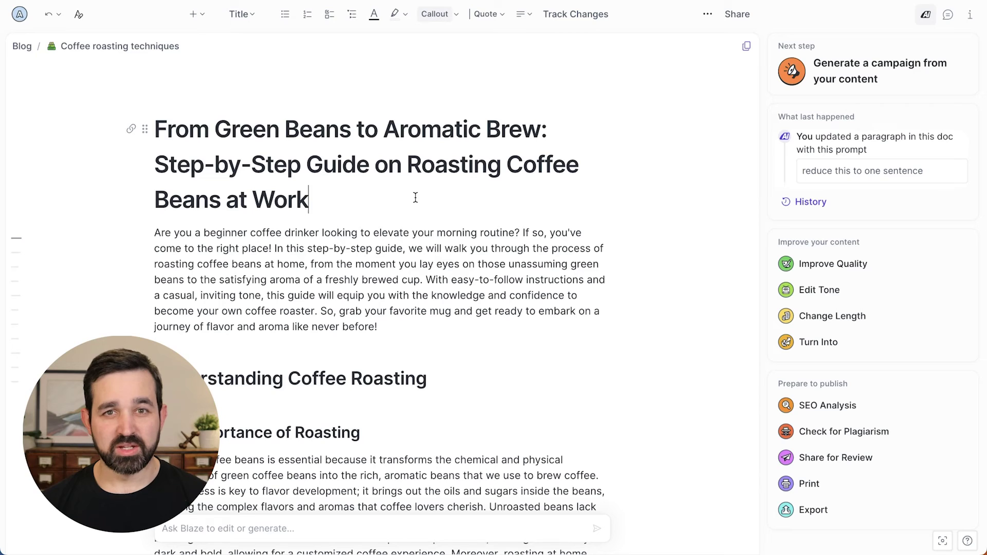
pyautogui.click(854, 72)
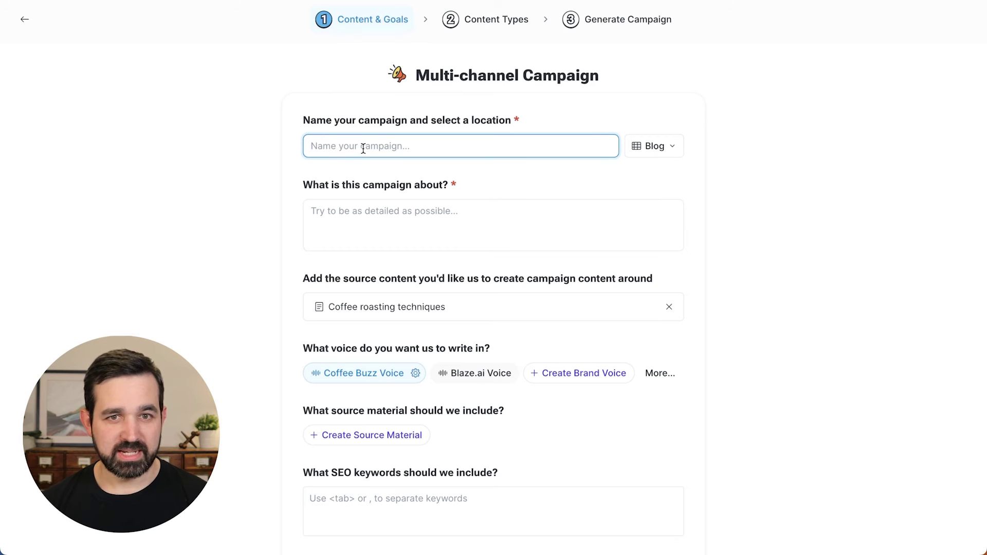
# - Name the campaign 'Coffee roasting techniques promotion' and give it the goal 'promote this blog post'
pyautogui.write('Coffee roasting techniques promotion')
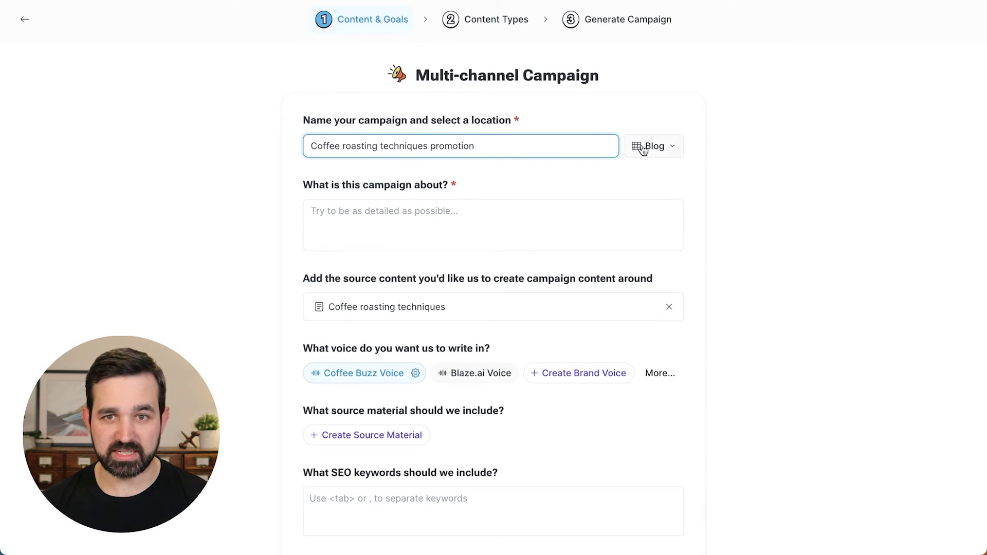
pyautogui.click(392, 215)
pyautogui.write('promote this blog post')
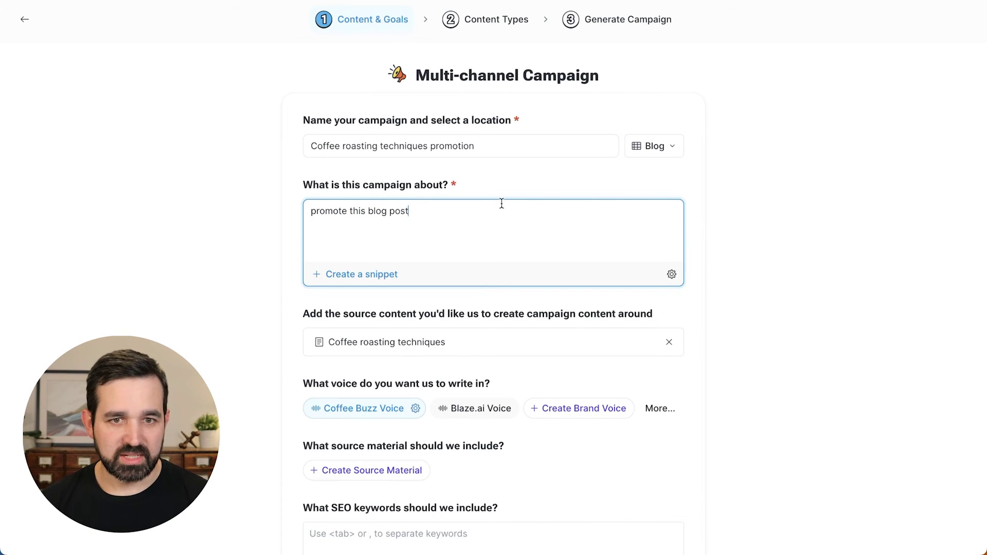
pyautogui.scroll(-3, 501, 204)
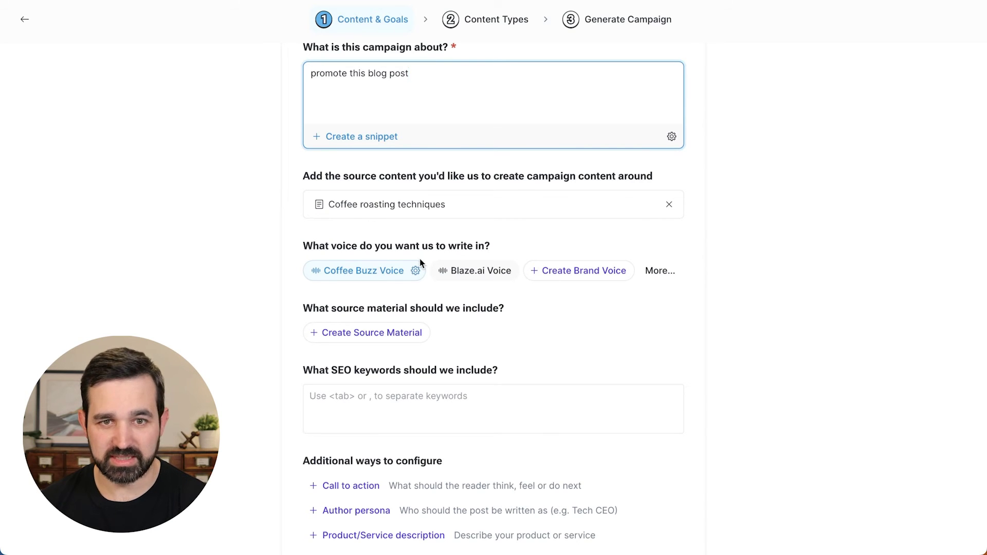
pyautogui.scroll(-1, 531, 236)
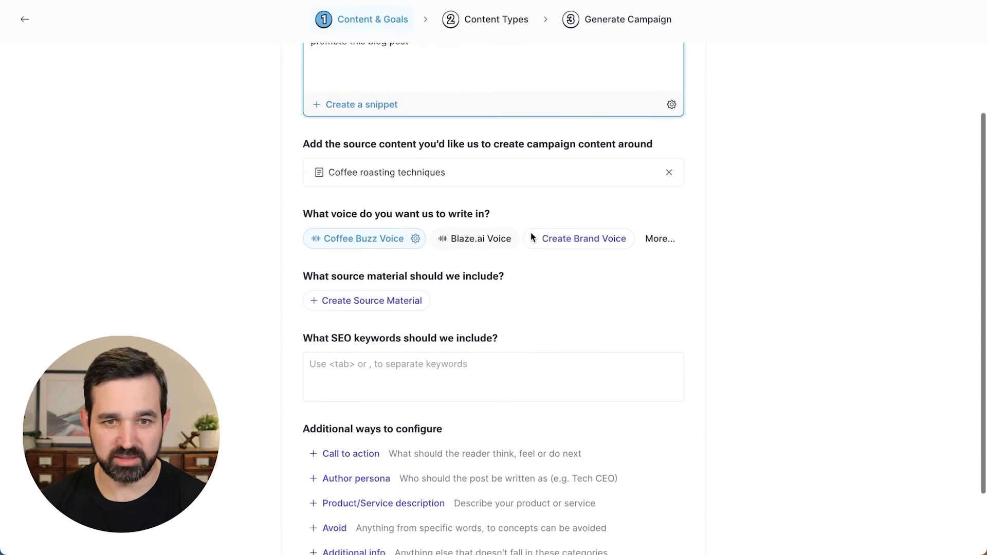
pyautogui.scroll(-3, 532, 239)
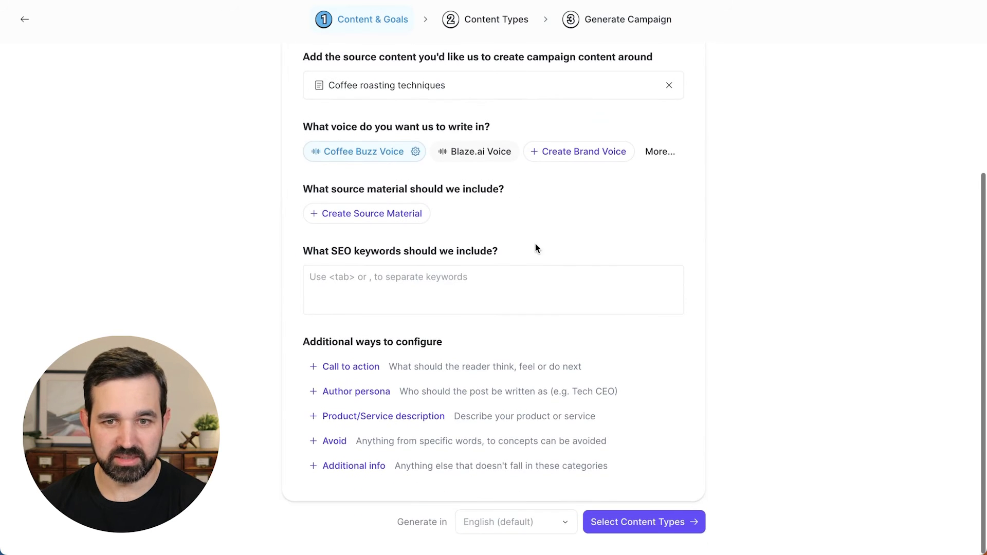
pyautogui.click(645, 522)
# - Select Facebook post, Instagram post, X post, X thread and YouTube script as content types
pyautogui.scroll(5, 370, 250)
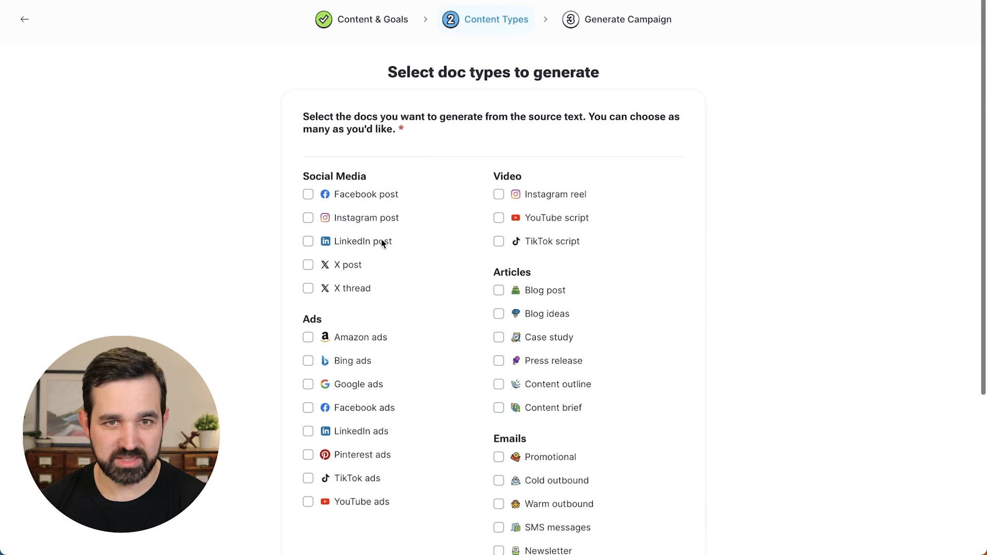
pyautogui.click(309, 196)
pyautogui.click(309, 218)
pyautogui.click(308, 265)
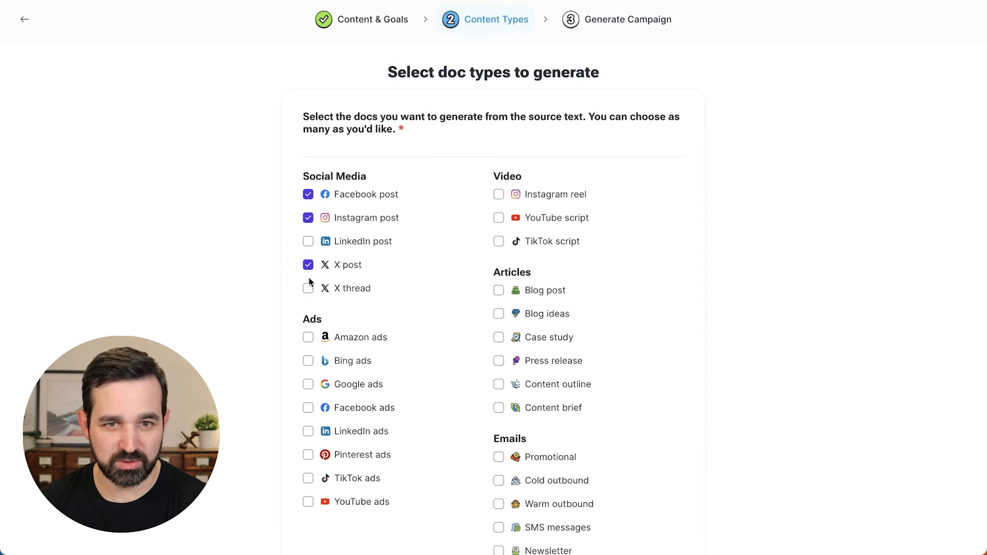
pyautogui.click(308, 289)
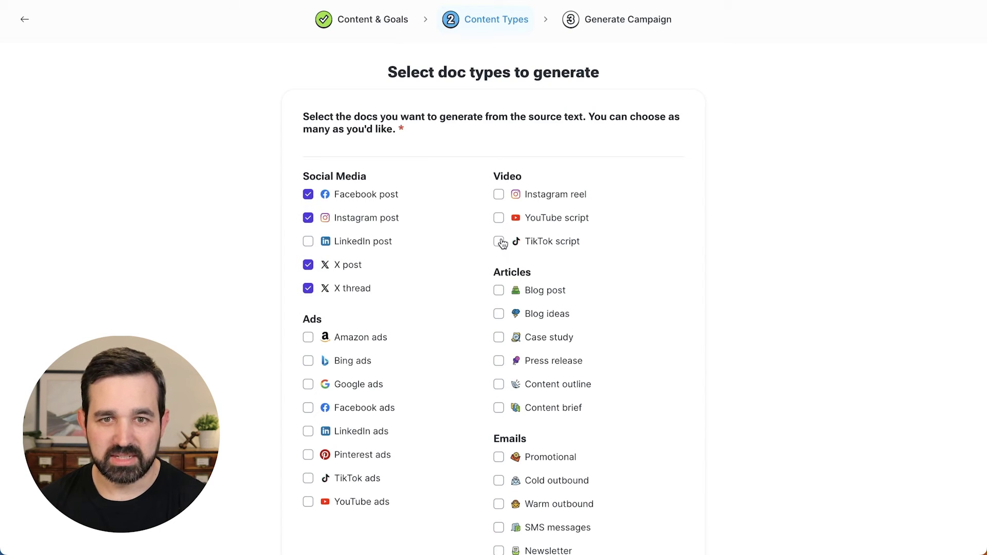
pyautogui.click(500, 218)
# - Add promotional emails and generate the six-doc campaign in the Blog database
pyautogui.scroll(-1, 499, 221)
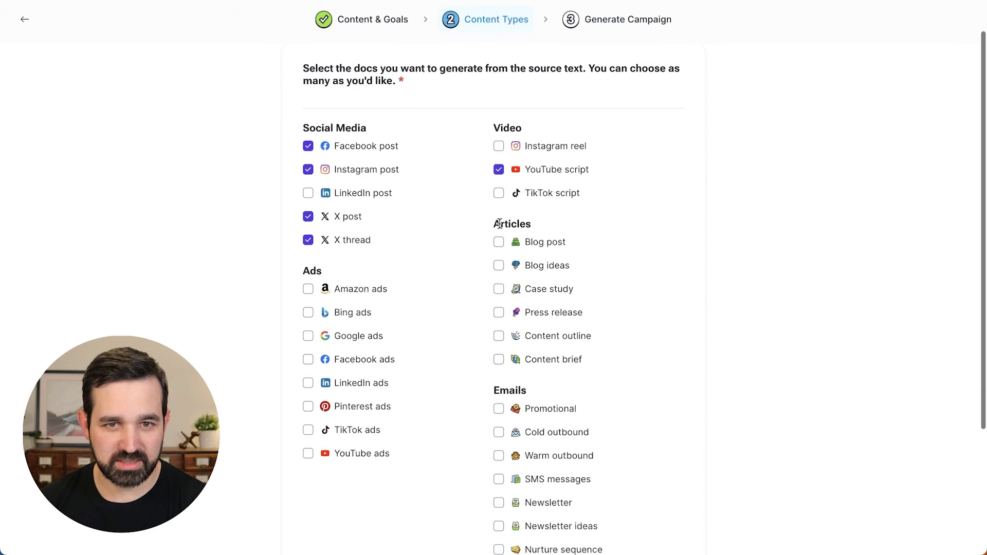
pyautogui.scroll(-1, 501, 288)
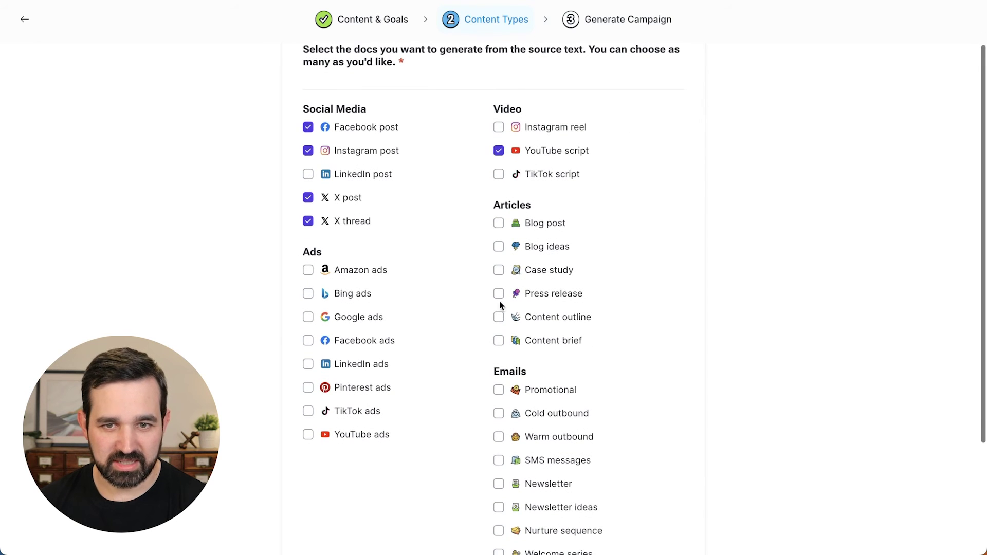
pyautogui.click(498, 392)
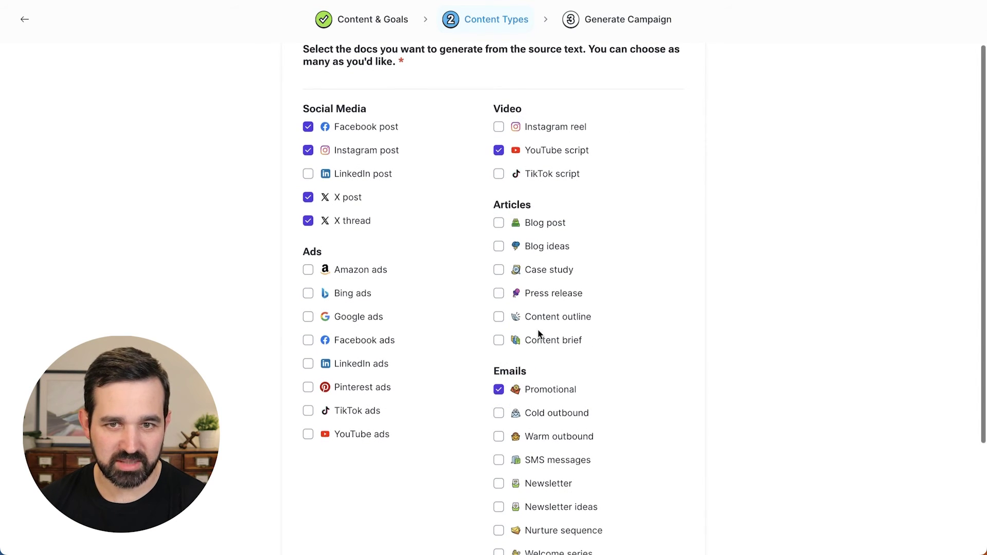
pyautogui.scroll(-3, 538, 329)
pyautogui.click(656, 520)
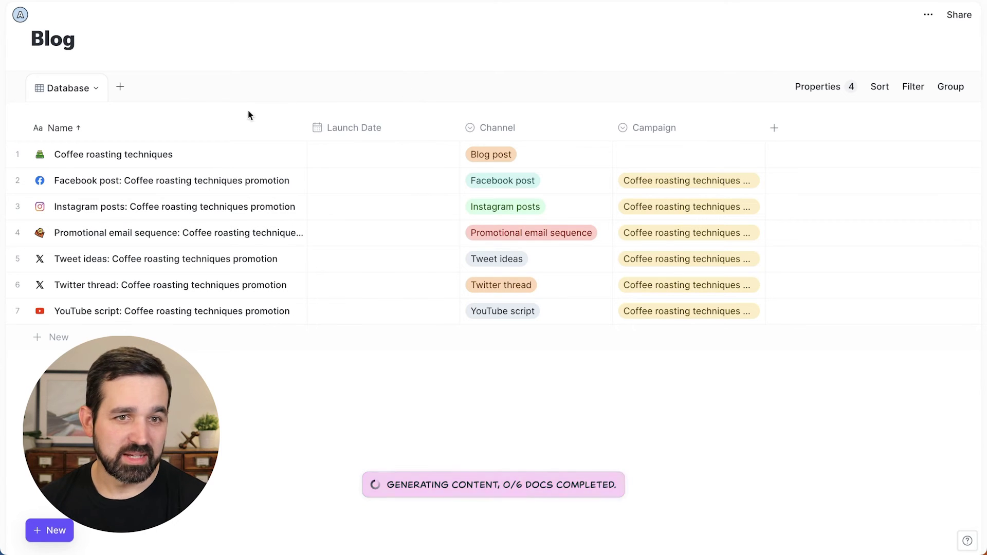
pyautogui.click(93, 91)
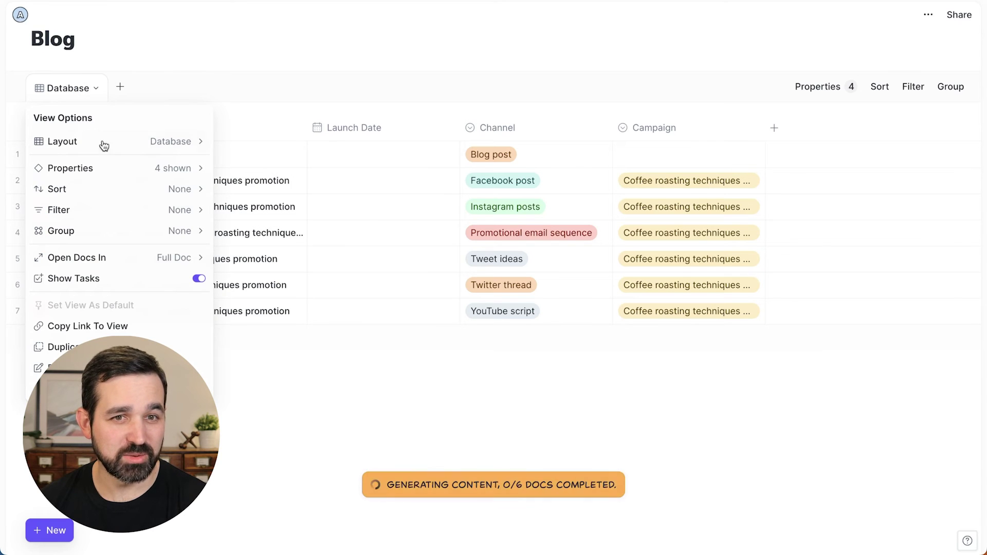
# - Show the Blog database as a calendar and schedule the six docs on Feb 13–16, 21 and 22
pyautogui.click(150, 145)
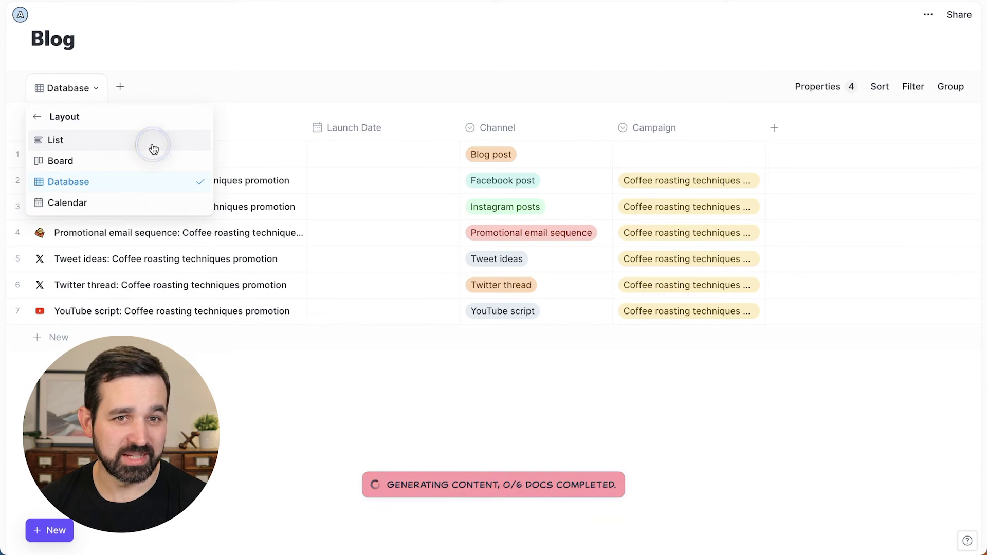
pyautogui.click(117, 204)
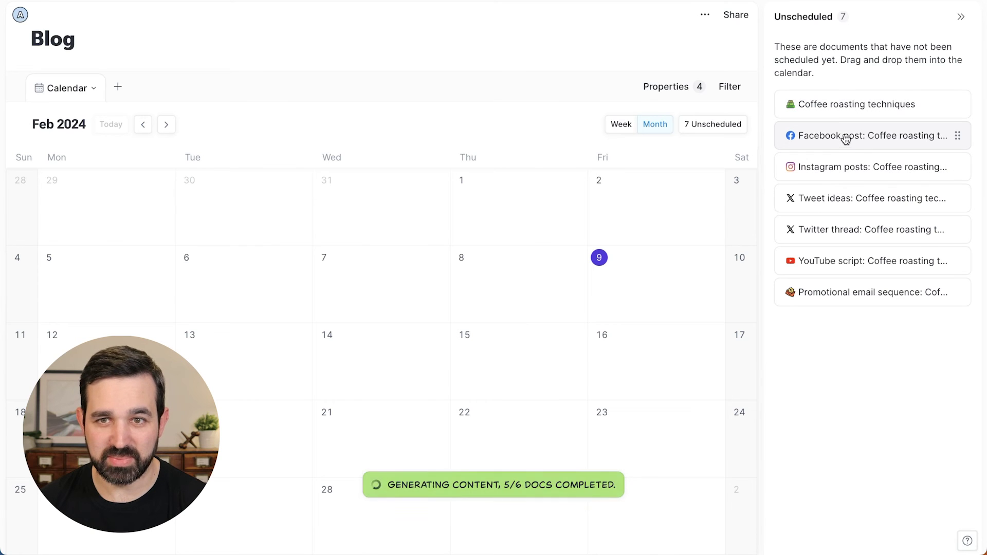
pyautogui.moveTo(833, 143); pyautogui.dragTo(415, 350)
pyautogui.moveTo(833, 229); pyautogui.dragTo(190, 334)
pyautogui.moveTo(831, 174); pyautogui.dragTo(565, 349)
pyautogui.moveTo(815, 172); pyautogui.dragTo(648, 342)
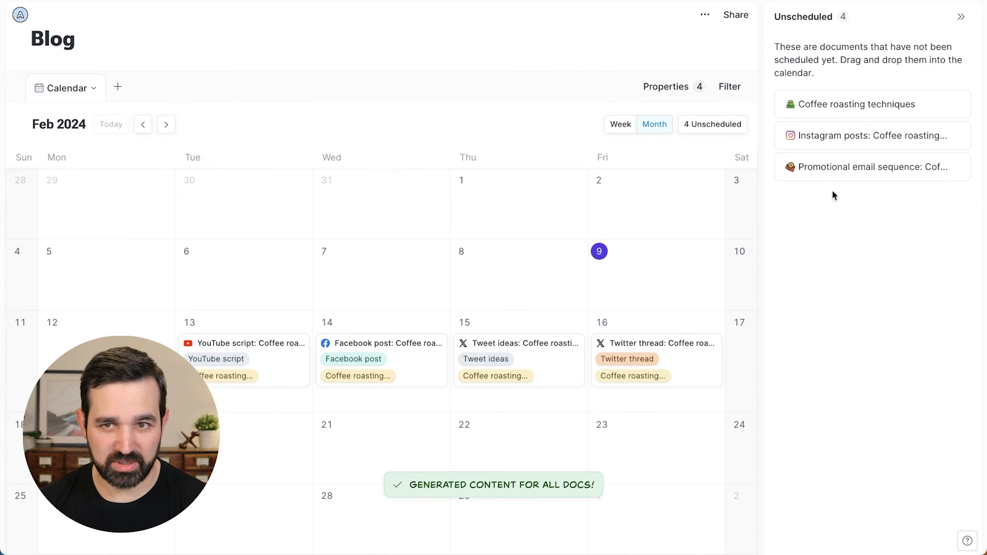
pyautogui.moveTo(835, 173); pyautogui.dragTo(399, 435)
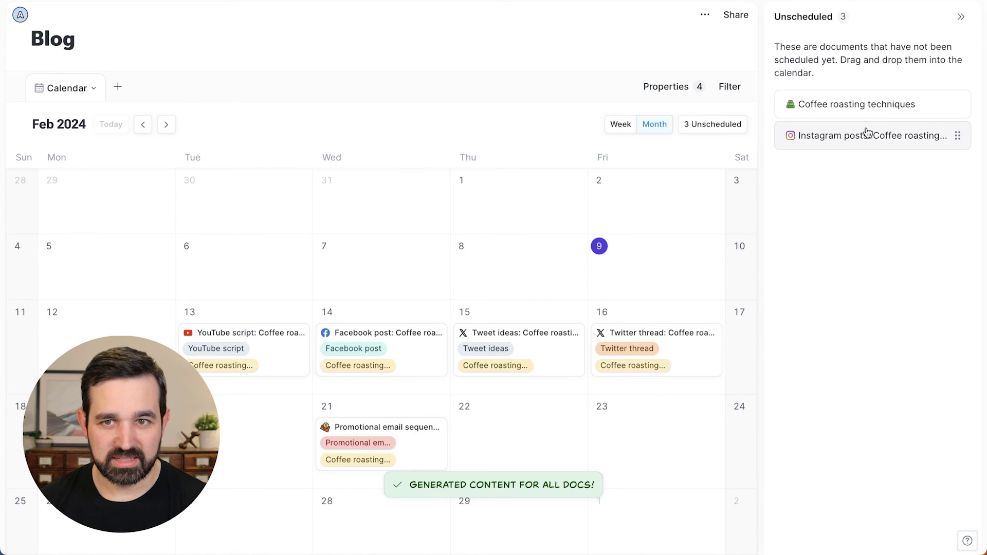
pyautogui.moveTo(806, 135); pyautogui.dragTo(533, 422)
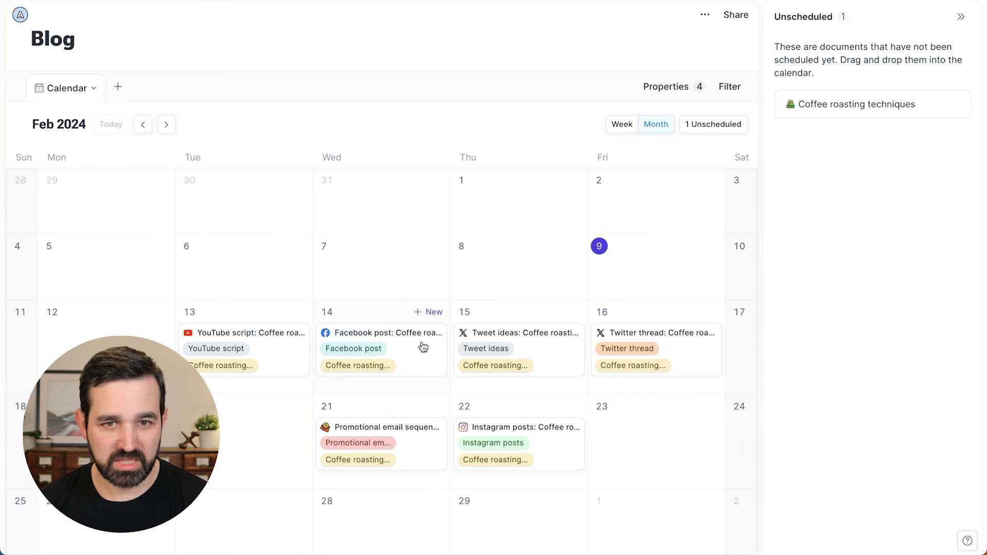
# - Review the Facebook post and Twitter thread documents from the calendar
pyautogui.click(371, 348)
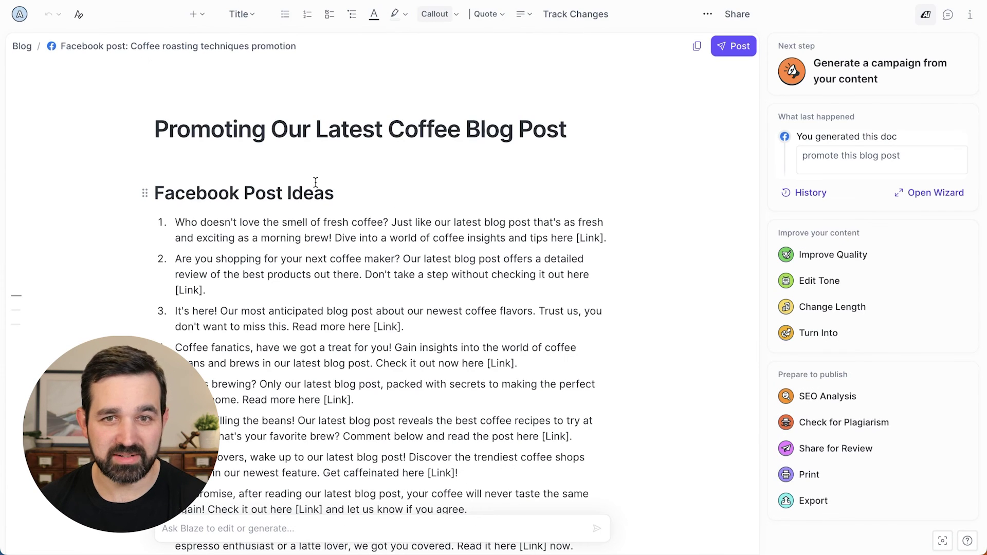
pyautogui.scroll(-5, 436, 217)
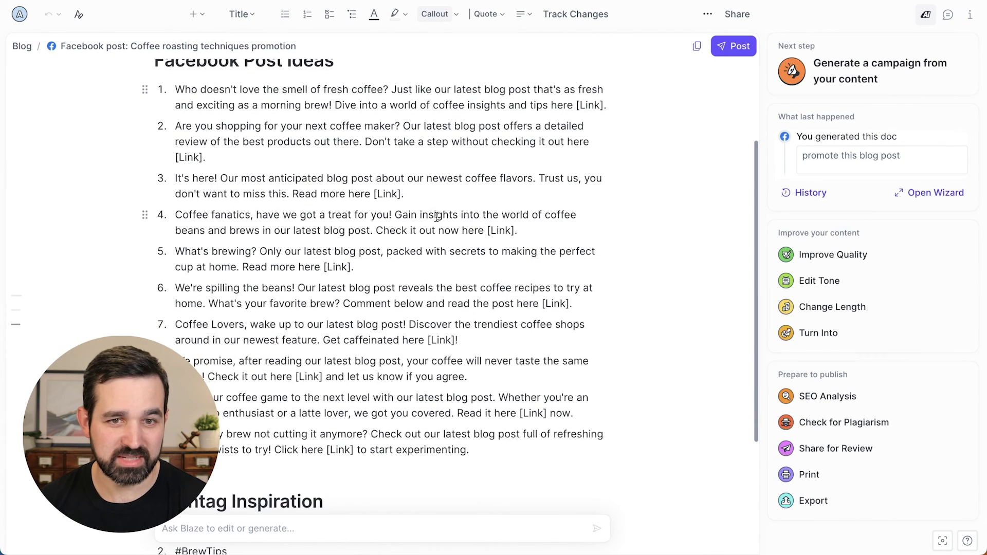
pyautogui.scroll(-7, 436, 217)
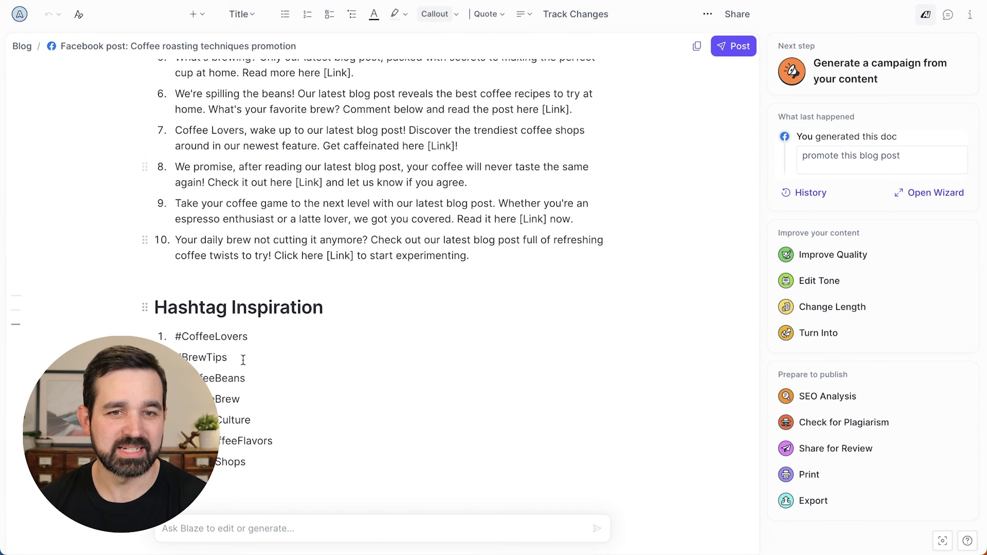
pyautogui.scroll(12, 246, 293)
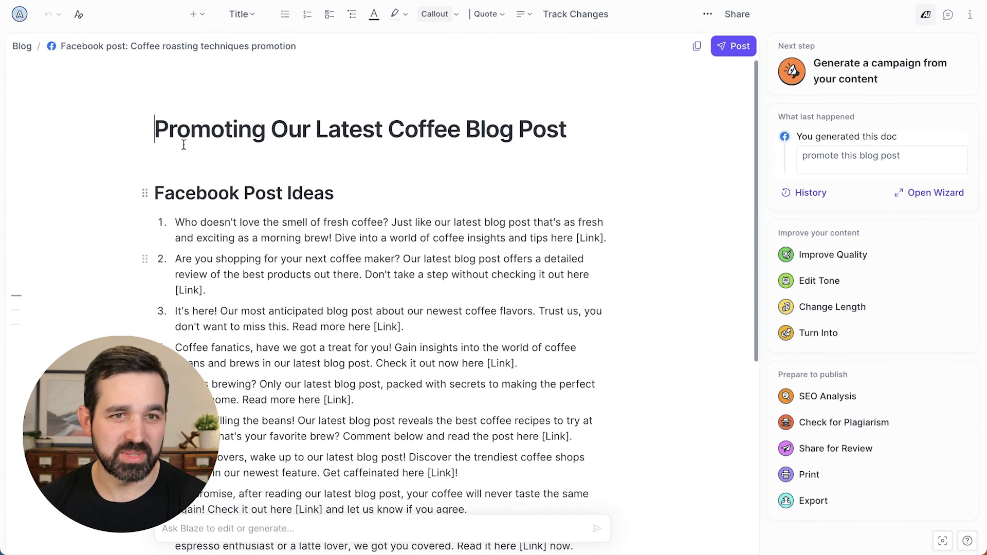
pyautogui.click(22, 46)
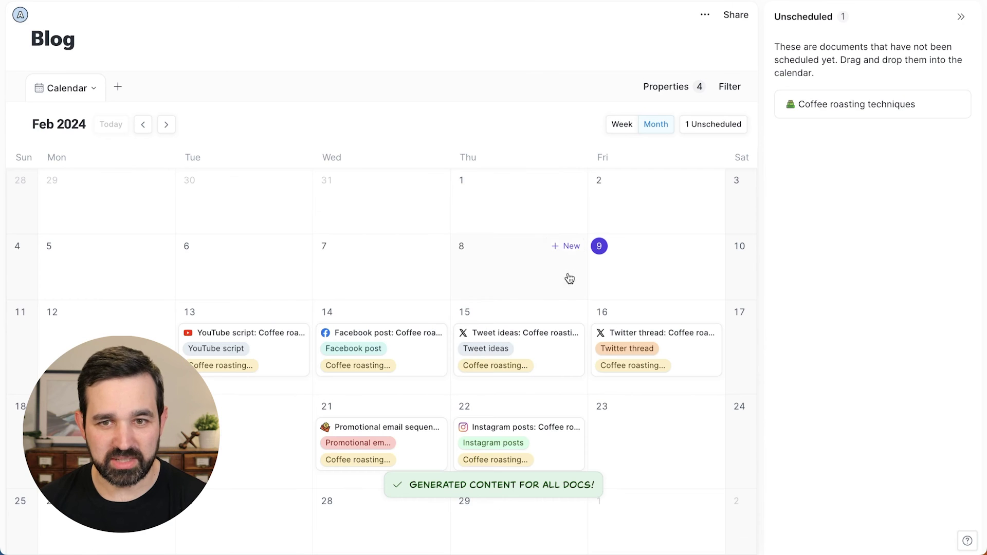
pyautogui.click(632, 343)
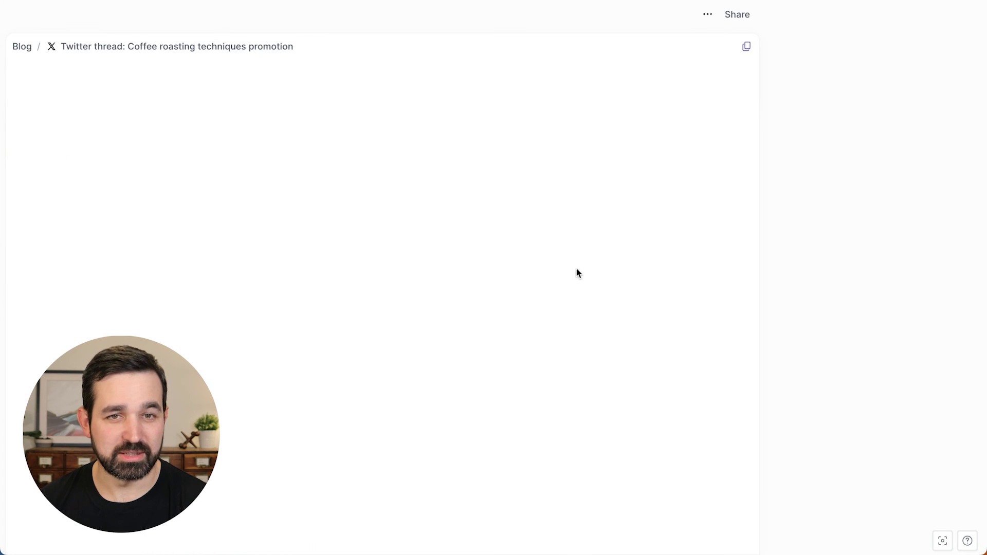
pyautogui.scroll(-1, 442, 214)
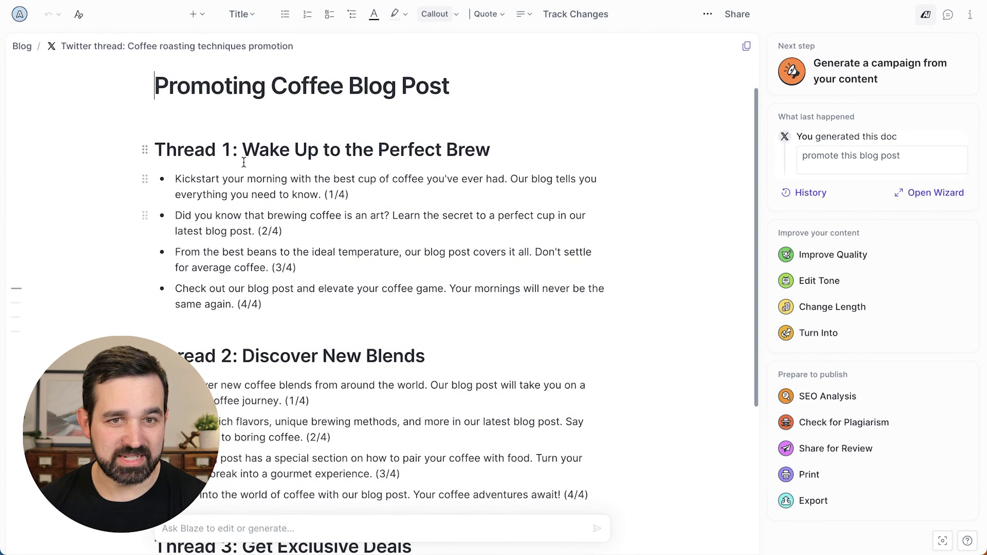
pyautogui.scroll(-6, 226, 167)
pyautogui.scroll(7, 241, 208)
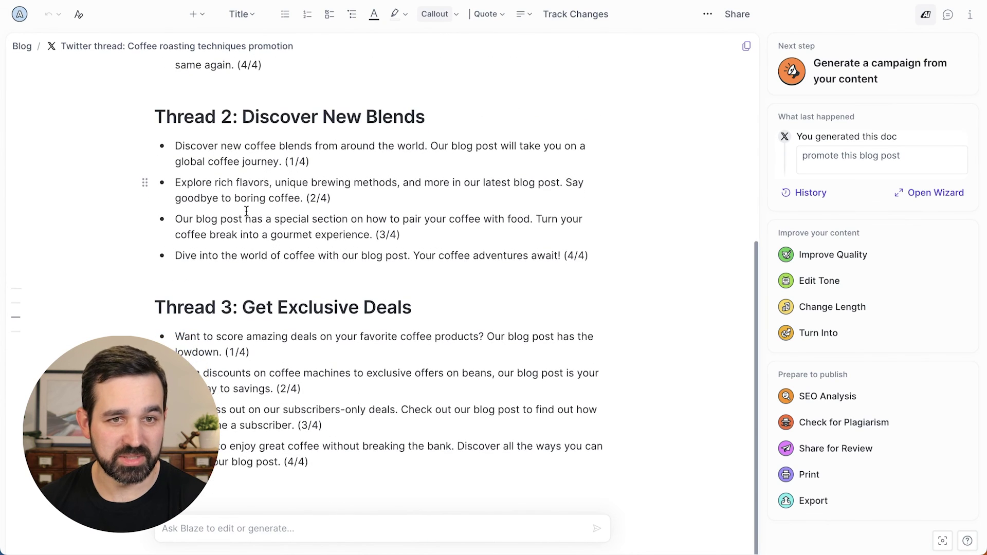
pyautogui.click(25, 47)
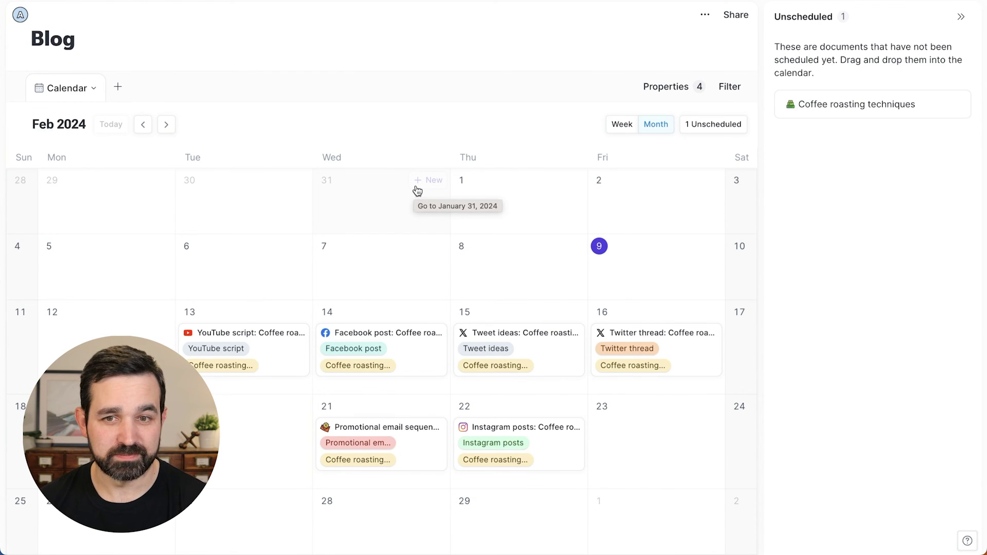
# - Open the Tweet ideas doc and view its export destinations, including connected X
pyautogui.click(494, 351)
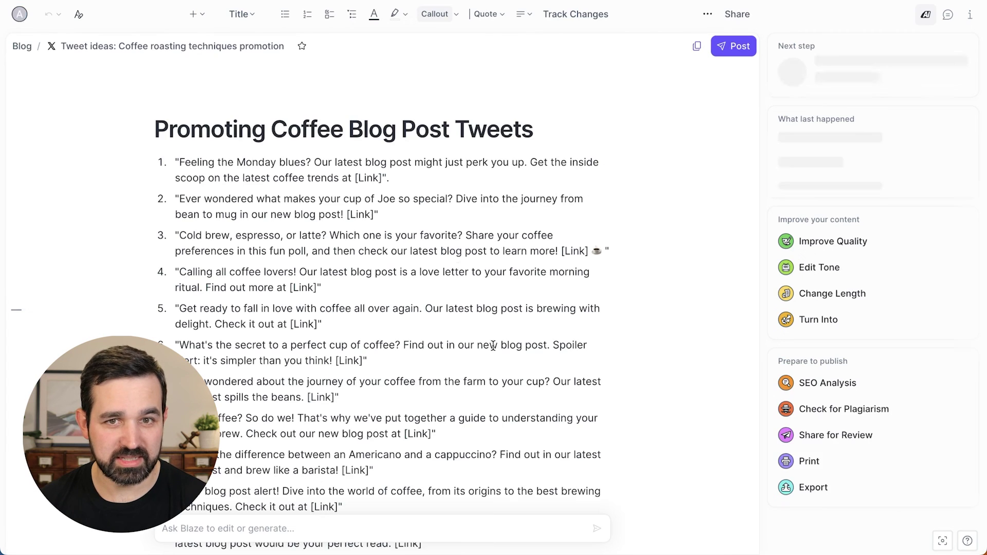
pyautogui.scroll(-4, 373, 211)
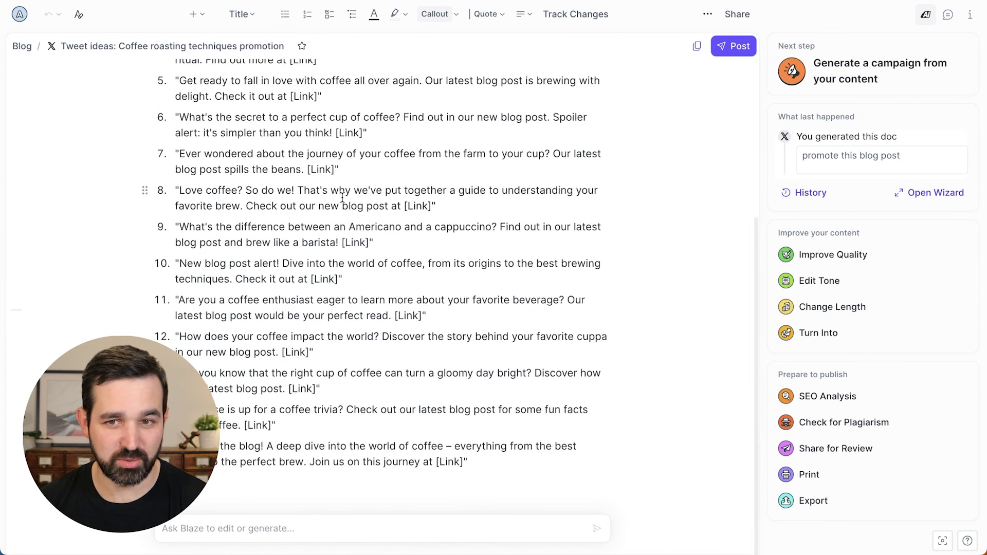
pyautogui.scroll(4, 346, 202)
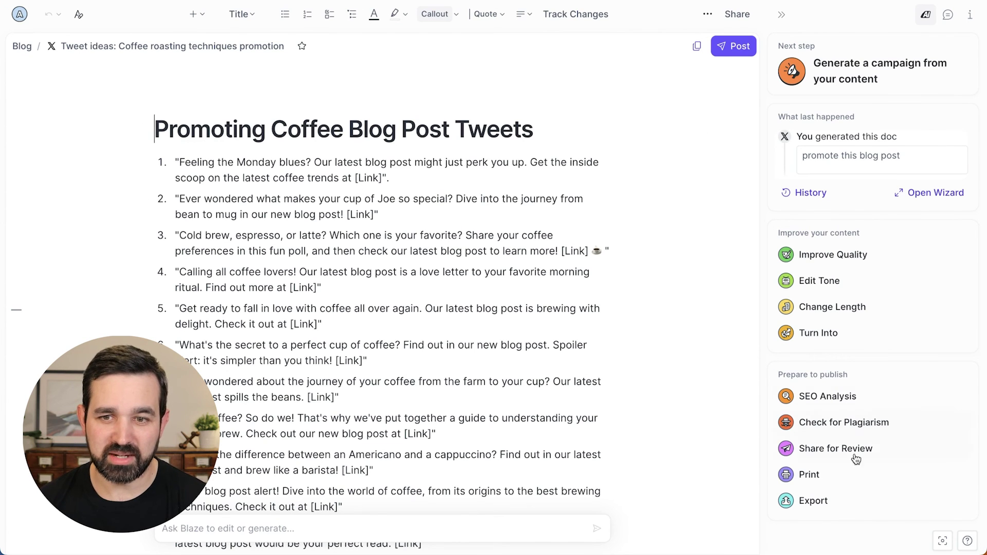
pyautogui.click(838, 505)
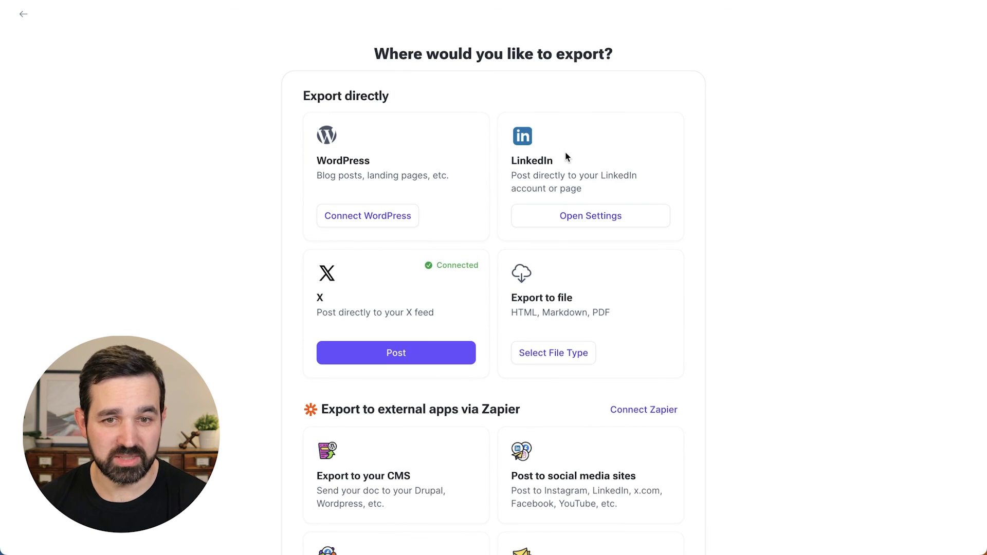
# - Send the Promoting Coffee Blog Post Tweets export to X for posting
pyautogui.scroll(-2, 565, 157)
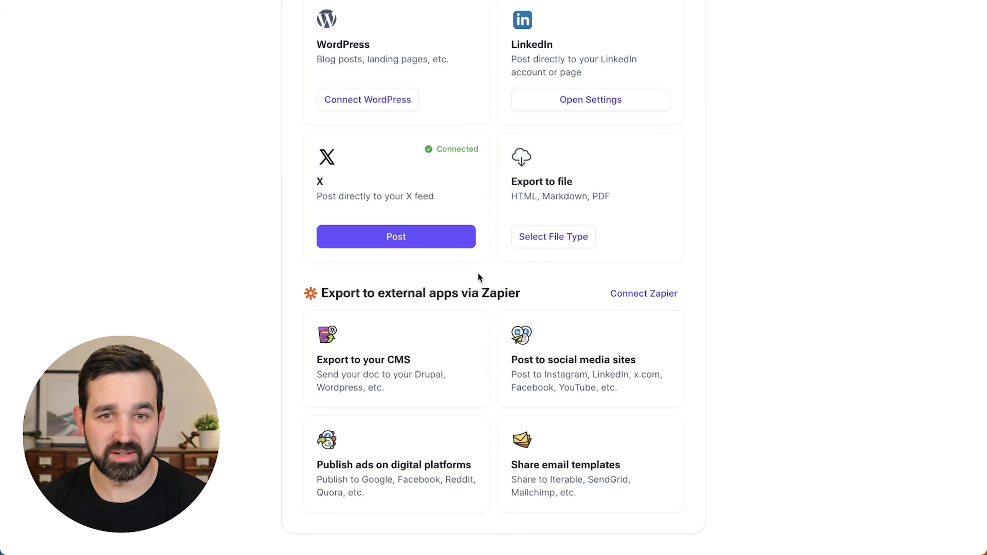
pyautogui.click(418, 240)
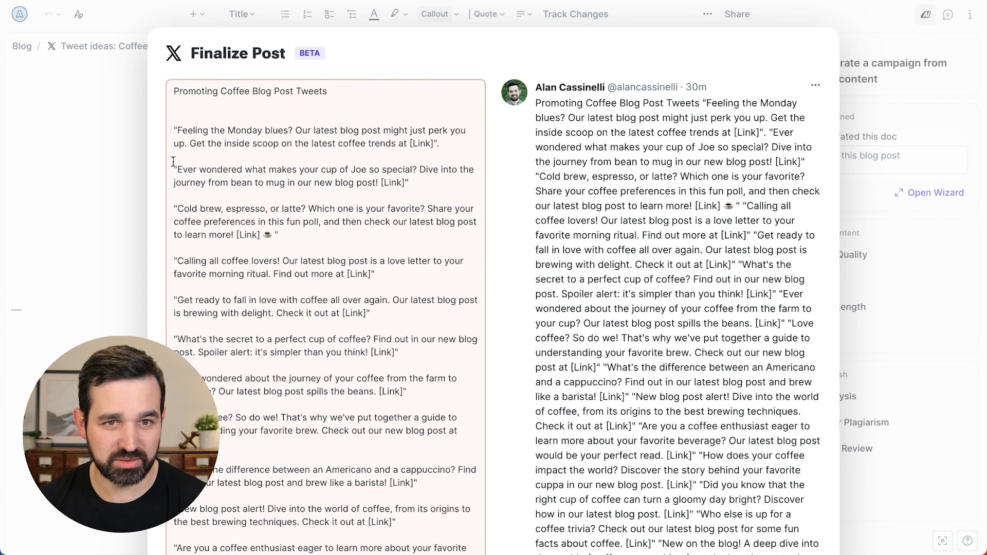
# - Delete every tweet after the first, plus the title line above it
pyautogui.moveTo(173, 161); pyautogui.dragTo(452, 541)
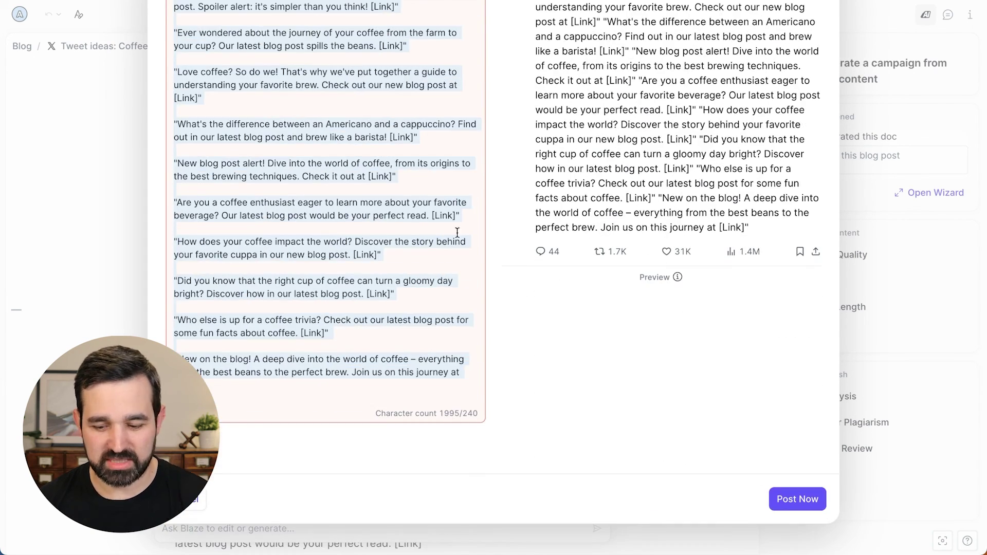
pyautogui.press('BackSpace')
pyautogui.moveTo(250, 124); pyautogui.dragTo(119, 52)
pyautogui.press('BackSpace')
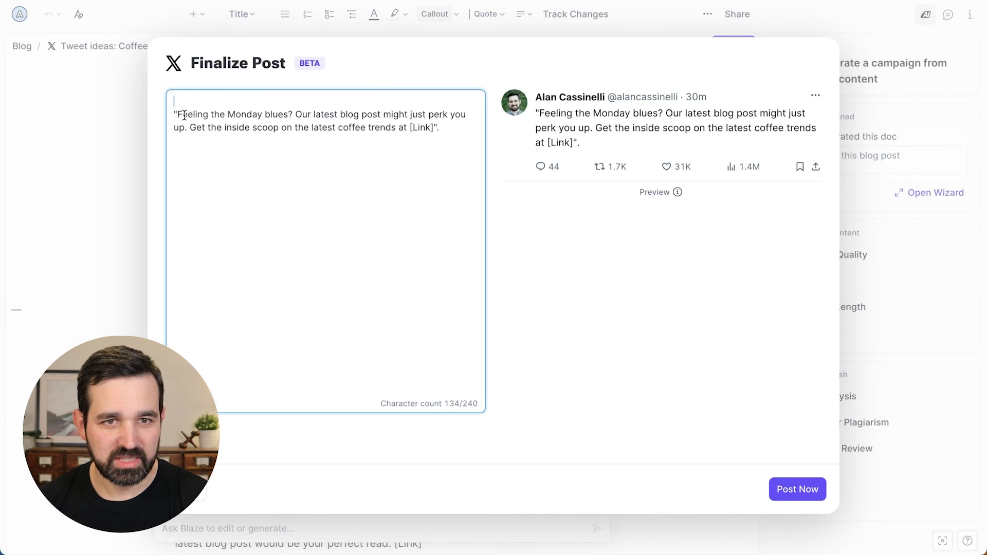
# - Strip the quotes and 'at [Link]' ending so the tweet ends at 'latest coffee trends' (120/240)
pyautogui.click(177, 114)
pyautogui.press('BackSpace')
pyautogui.press('BackSpace')
pyautogui.click(458, 115)
pyautogui.press('BackSpace')
pyautogui.press('BackSpace')
pyautogui.press('BackSpace')
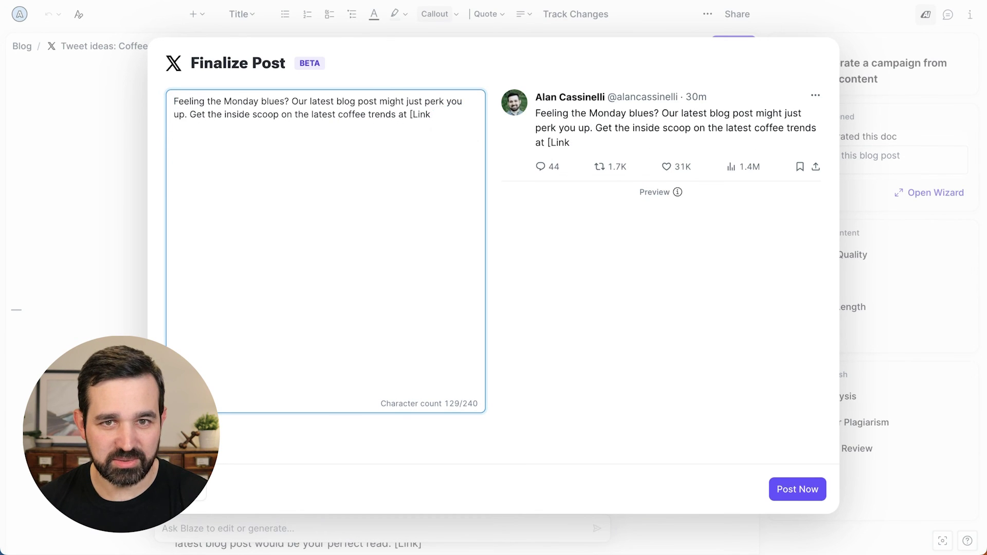
pyautogui.press('BackSpace')
pyautogui.press('BackSpace')
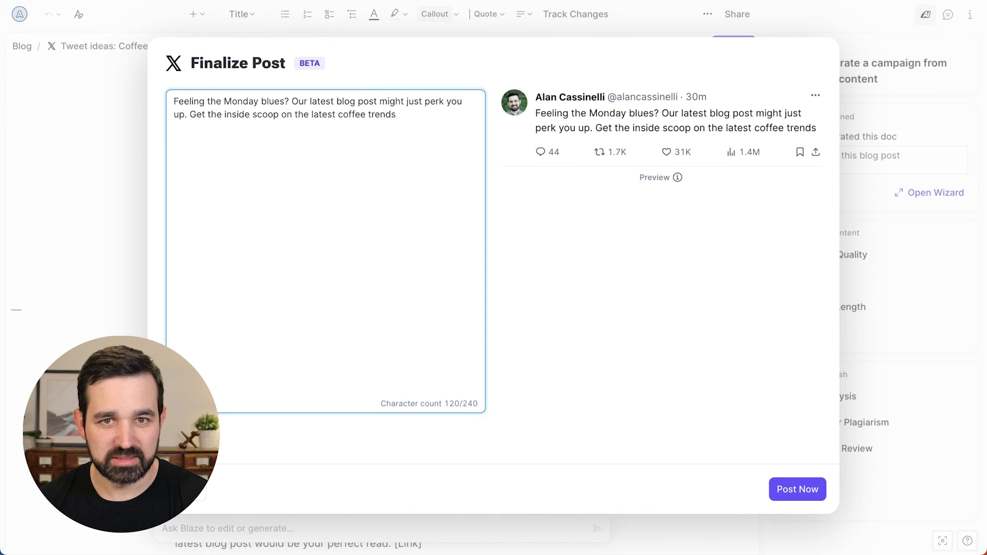